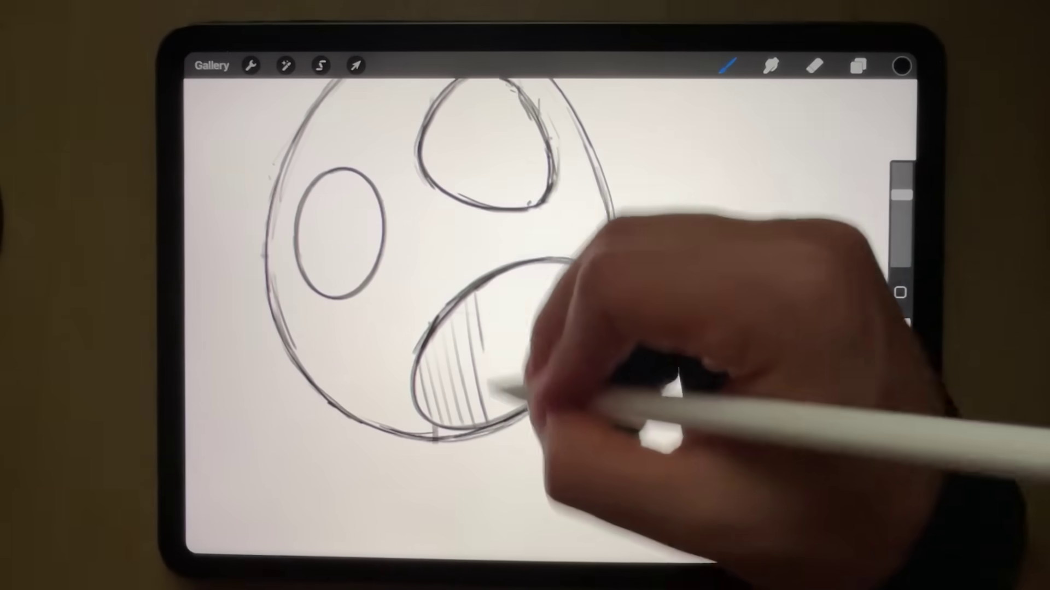
Step: Sketch the oval spots on the egg, including the lower oval spot
{"action": "left_click_drag", "start_coordinate": [539, 375], "coordinate": [586, 328]}
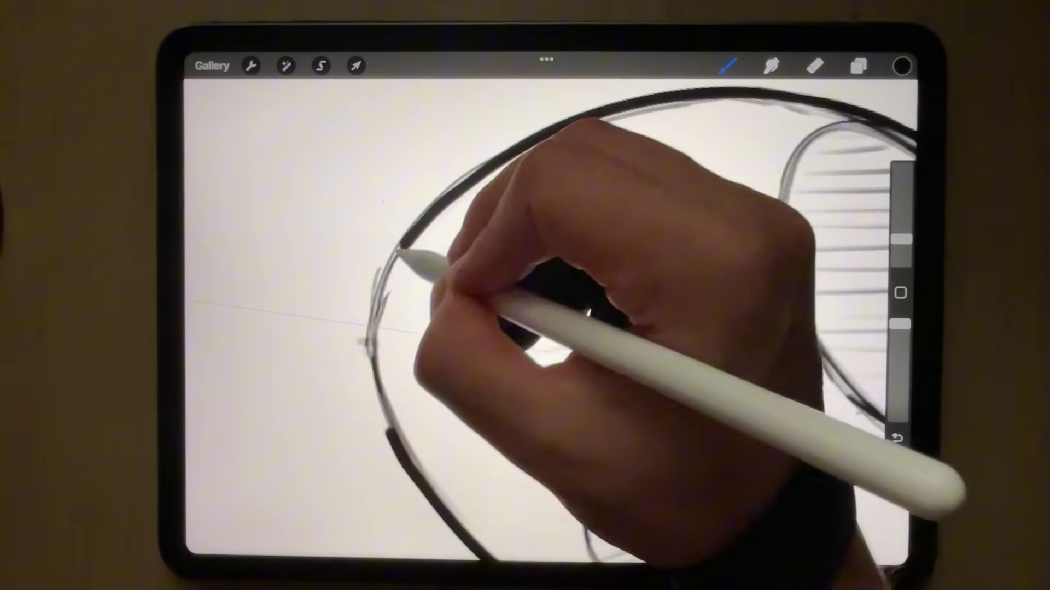
{"action": "left_click_drag", "start_coordinate": [403, 253], "coordinate": [426, 391]}
{"action": "left_click_drag", "start_coordinate": [563, 231], "coordinate": [407, 449]}
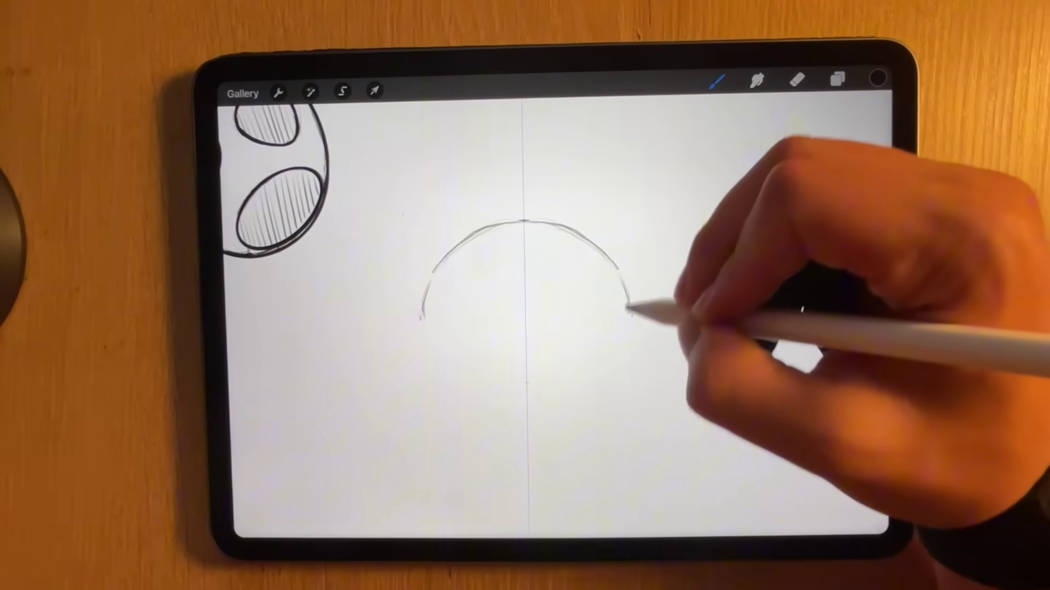
Step: Sketch the round shape and a round spot on top of it
{"action": "mouse_move", "coordinate": [549, 384]}
{"action": "left_mouse_down"}
{"action": "mouse_move", "coordinate": [587, 379]}
{"action": "mouse_move", "coordinate": [598, 399]}
{"action": "left_mouse_up"}
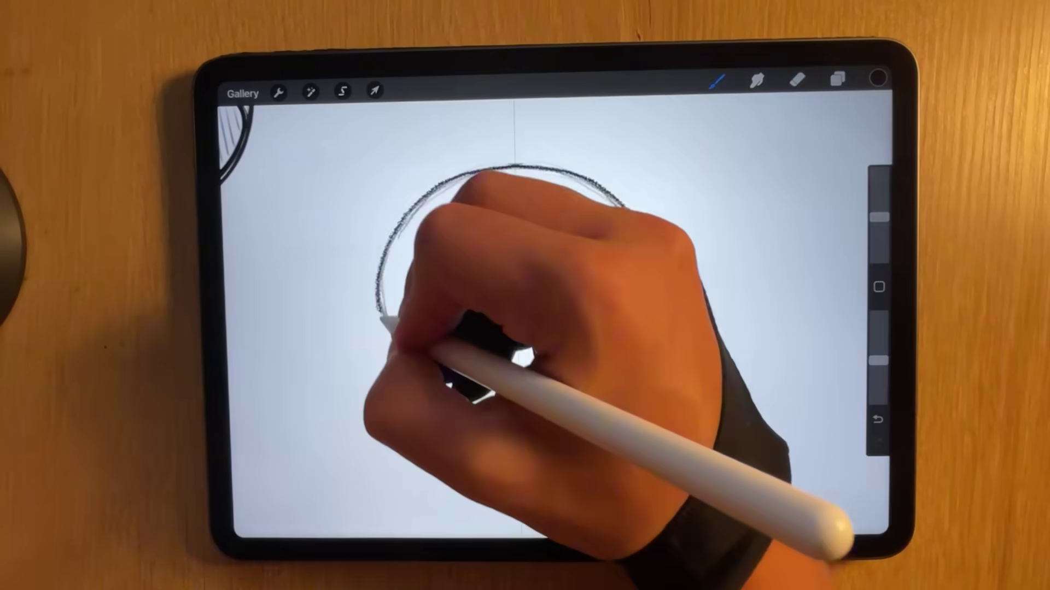
{"action": "left_click_drag", "start_coordinate": [387, 328], "coordinate": [546, 167]}
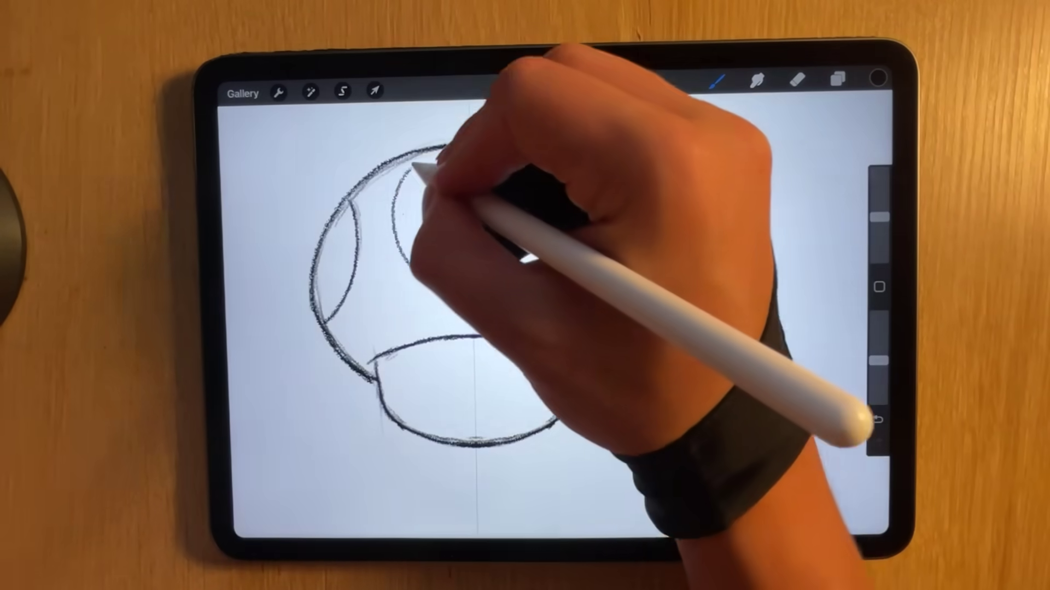
{"action": "left_click_drag", "start_coordinate": [422, 169], "coordinate": [487, 300]}
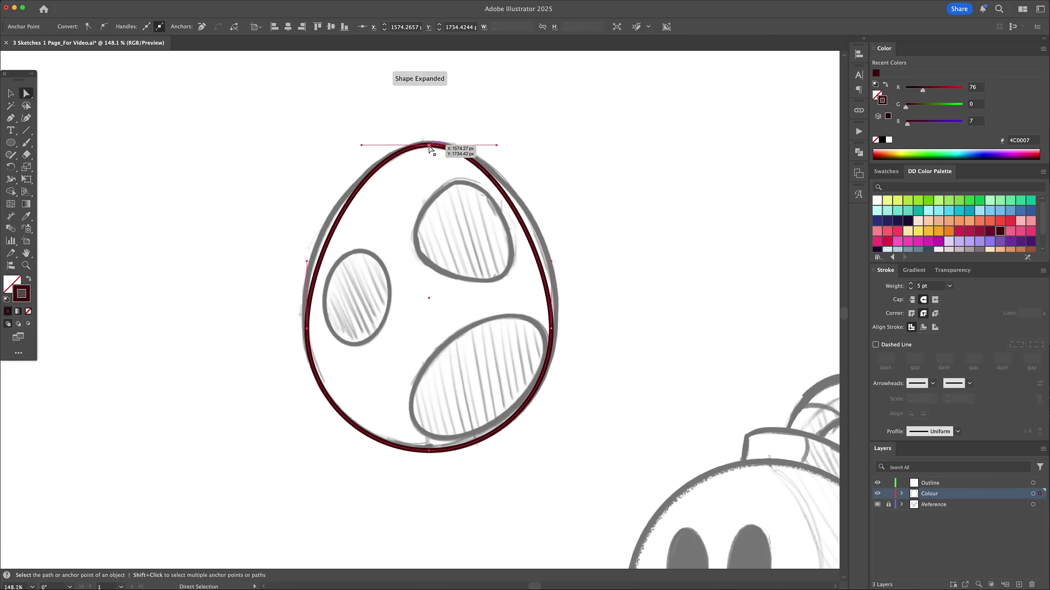
Step: Outline the egg's left and lower spots with ellipses rotated to match the sketch
{"action": "key", "text": "l"}
{"action": "left_click_drag", "start_coordinate": [339, 270], "coordinate": [400, 367]}
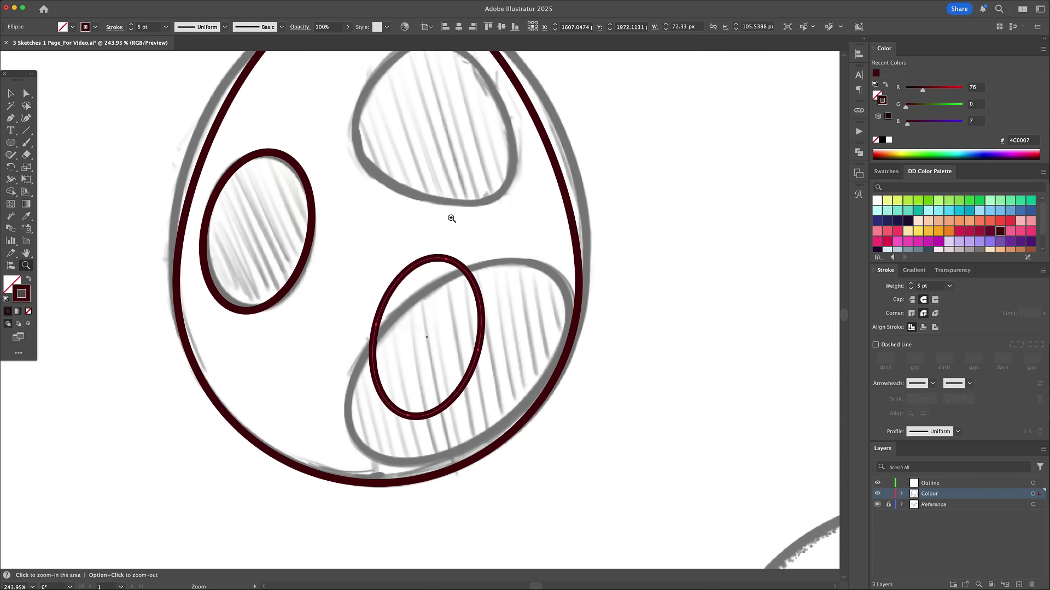
{"action": "left_click_drag", "start_coordinate": [495, 257], "coordinate": [552, 292]}
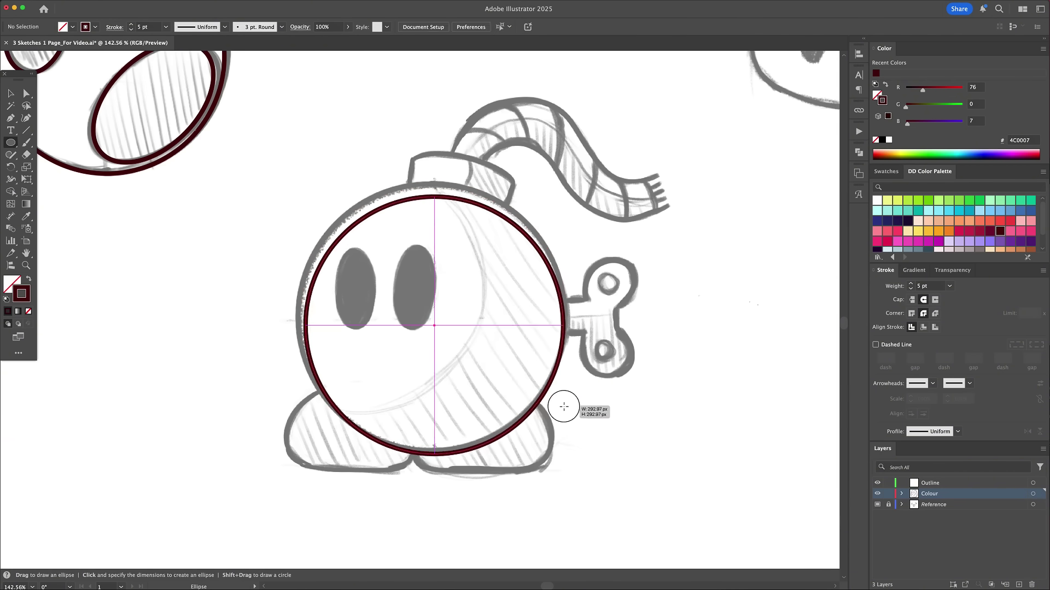
Step: Trace the bomb body circle, the cap segment and the two-ring wind-up key, trimmed at the body's edge
{"action": "left_click_drag", "start_coordinate": [563, 405], "coordinate": [607, 533]}
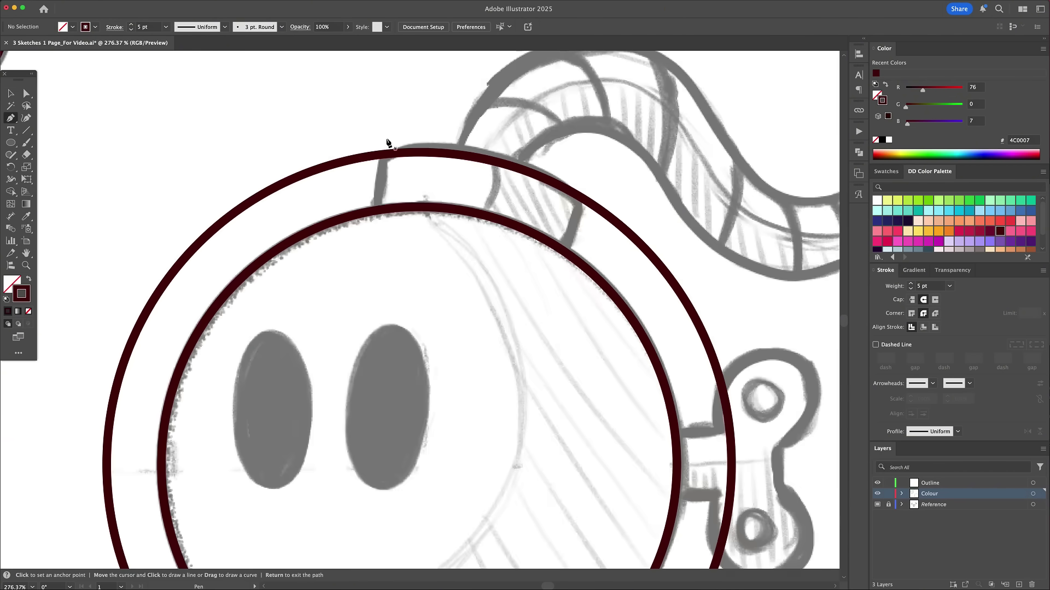
{"action": "left_click", "coordinate": [387, 143]}
{"action": "left_click", "coordinate": [382, 235]}
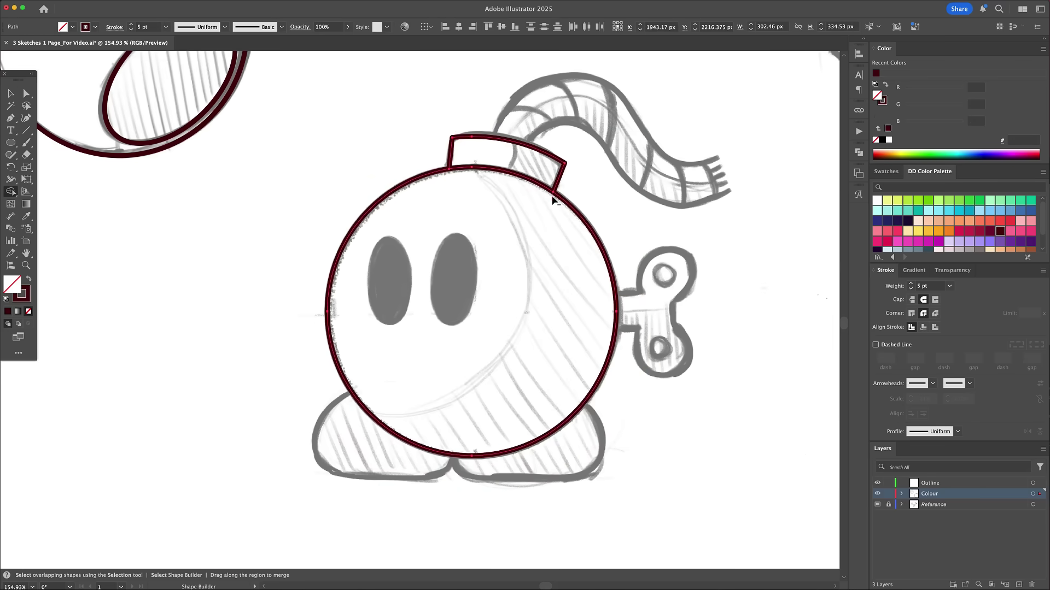
{"action": "left_click_drag", "start_coordinate": [562, 283], "coordinate": [566, 279]}
{"action": "left_click_drag", "start_coordinate": [548, 223], "coordinate": [551, 225]}
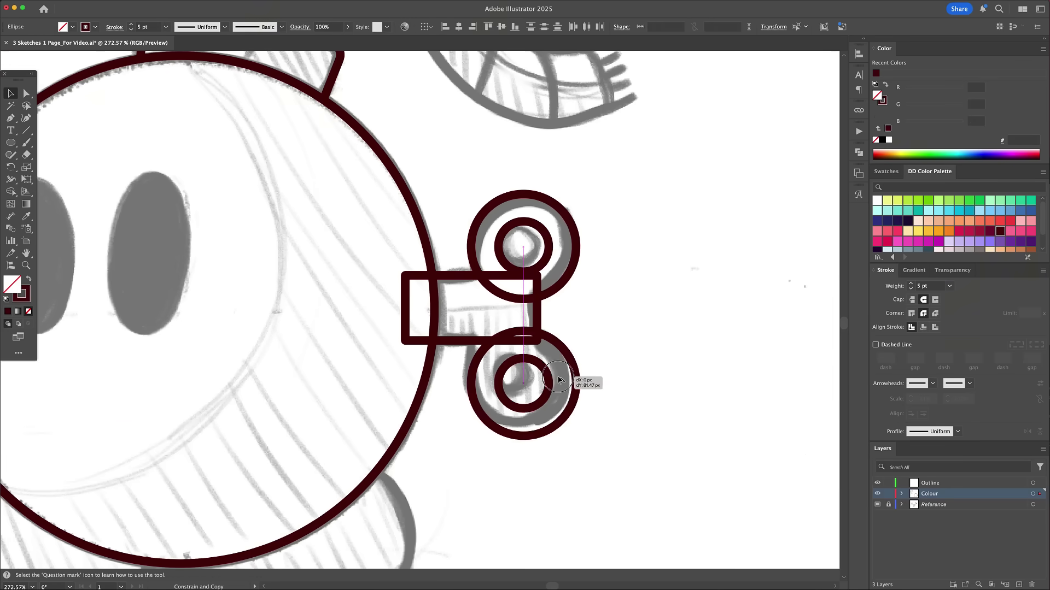
{"action": "left_click", "coordinate": [498, 29]}
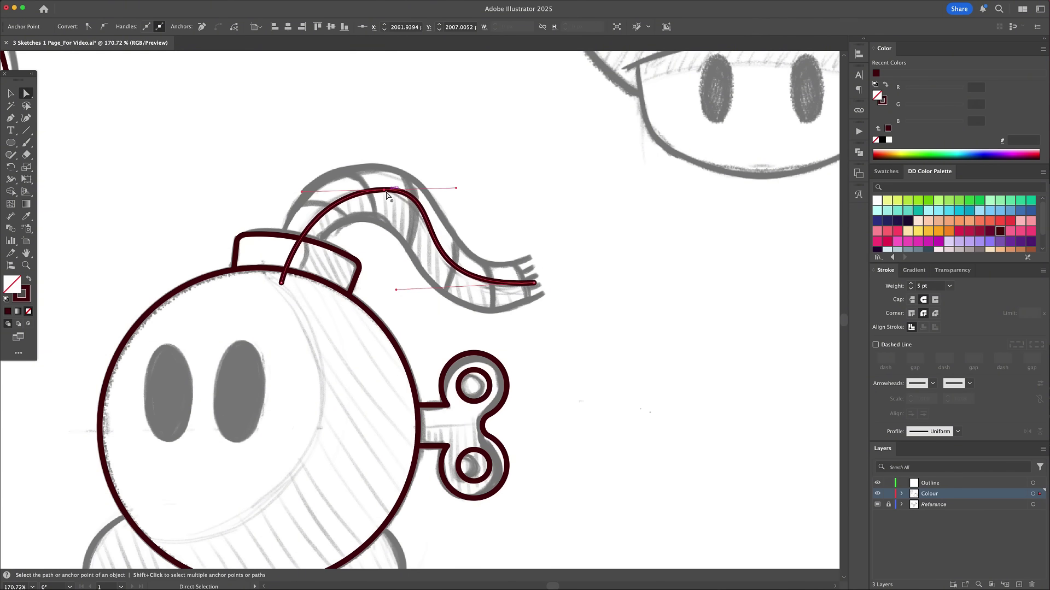
Step: Give the fuse a 40 pt stroke and convert it with Outline Stroke
{"action": "key", "text": "v"}
{"action": "left_click", "coordinate": [492, 318]}
{"action": "double_click", "coordinate": [915, 286]}
{"action": "type", "text": "40"}
{"action": "key", "text": "Return"}
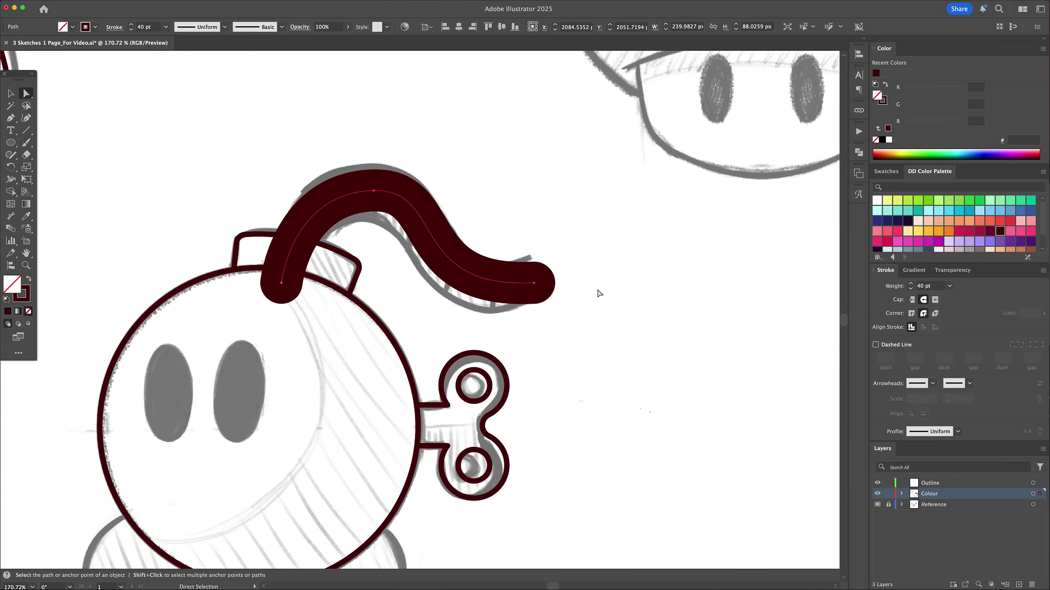
{"action": "left_click", "coordinate": [126, 6]}
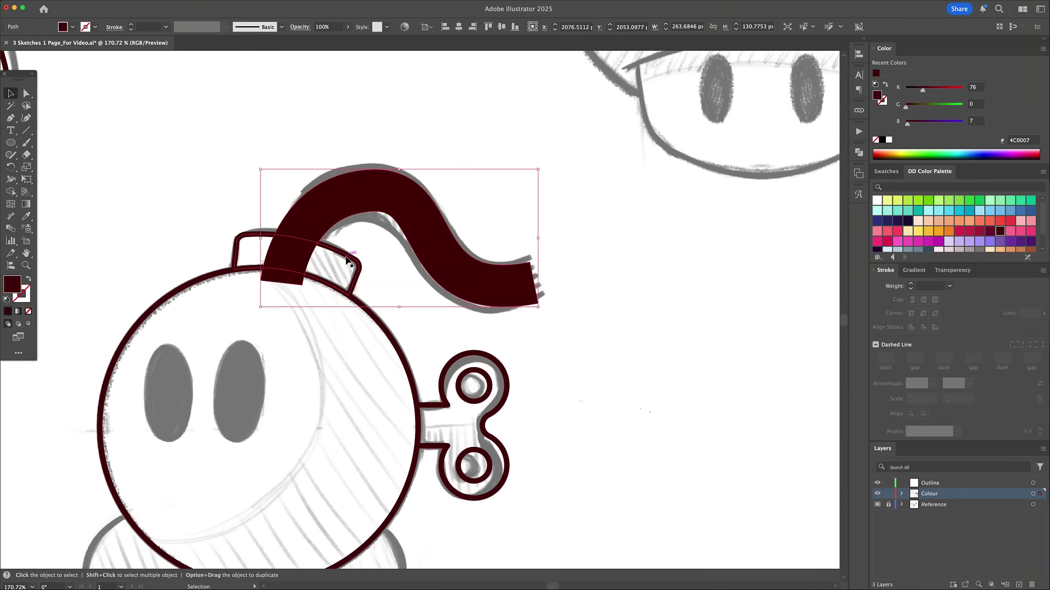
{"action": "left_click", "coordinate": [230, 262]}
Step: Draw Pen cross-stripes along the outlined fuse
{"action": "left_click", "coordinate": [524, 178]}
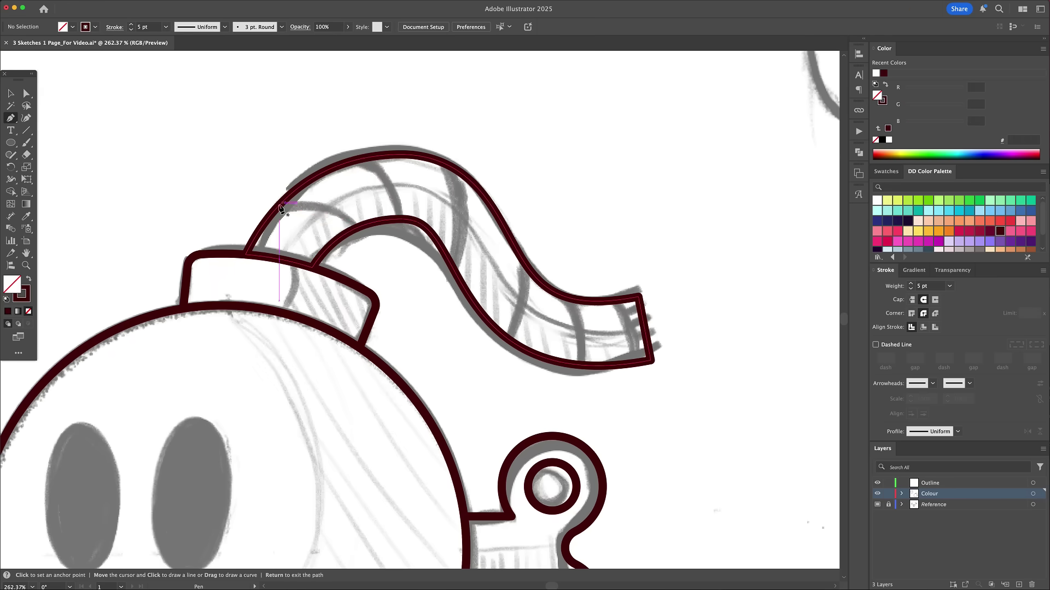
{"action": "left_click", "coordinate": [281, 207]}
{"action": "left_click", "coordinate": [350, 226]}
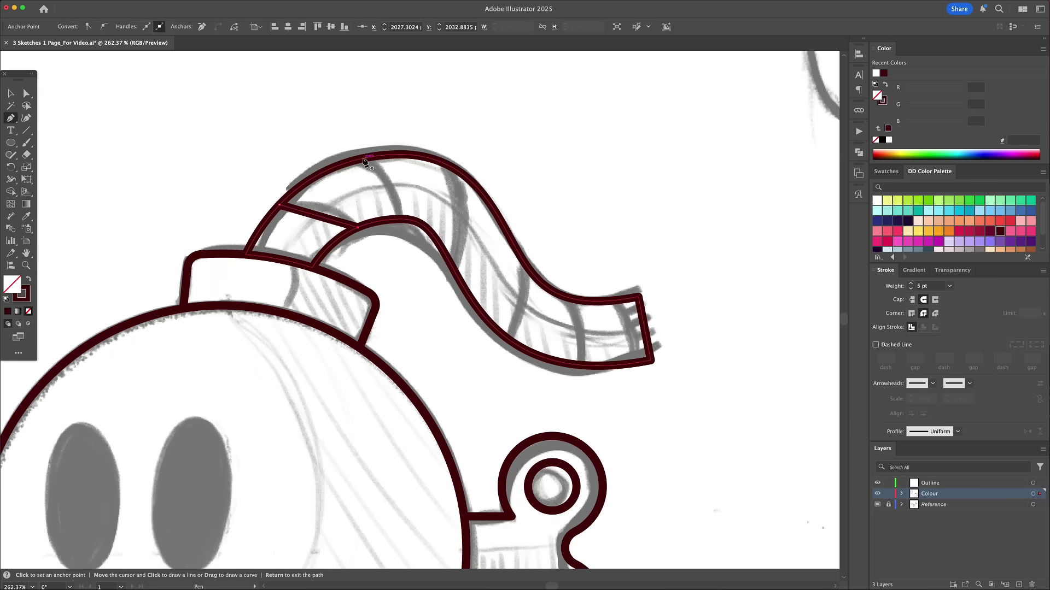
{"action": "left_click", "coordinate": [452, 170]}
{"action": "left_click", "coordinate": [449, 253]}
{"action": "left_click", "coordinate": [526, 269]}
{"action": "left_click", "coordinate": [508, 336]}
{"action": "left_click", "coordinate": [586, 361]}
Step: Bend the first stripe into a curve and add a curved stripe near the fuse end
{"action": "key", "text": "shift+grave"}
{"action": "left_click_drag", "start_coordinate": [316, 216], "coordinate": [323, 211]}
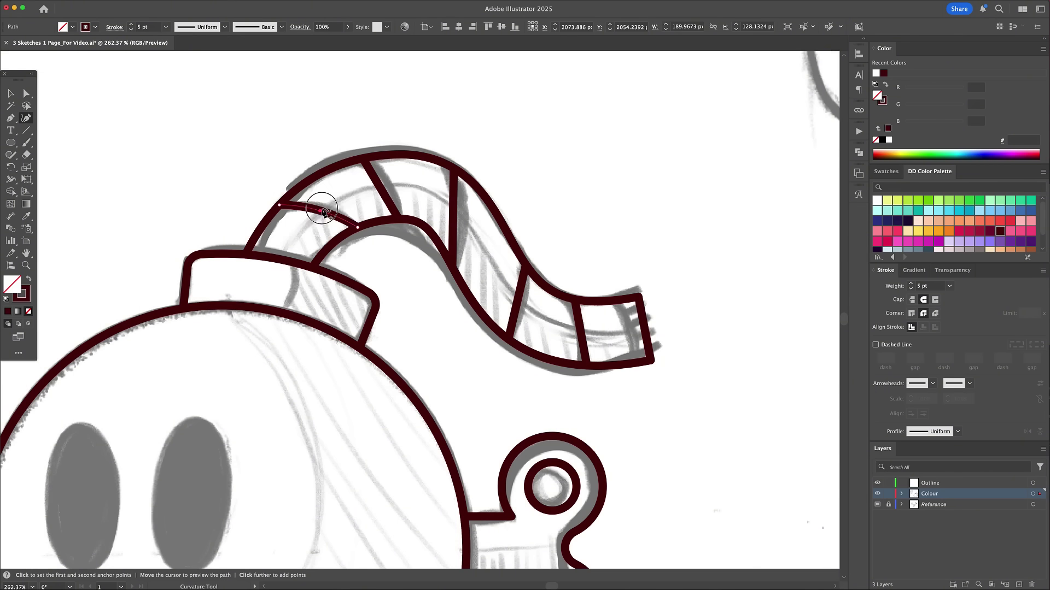
{"action": "scroll", "coordinate": [628, 281], "scroll_direction": "up", "scroll_amount": 3}
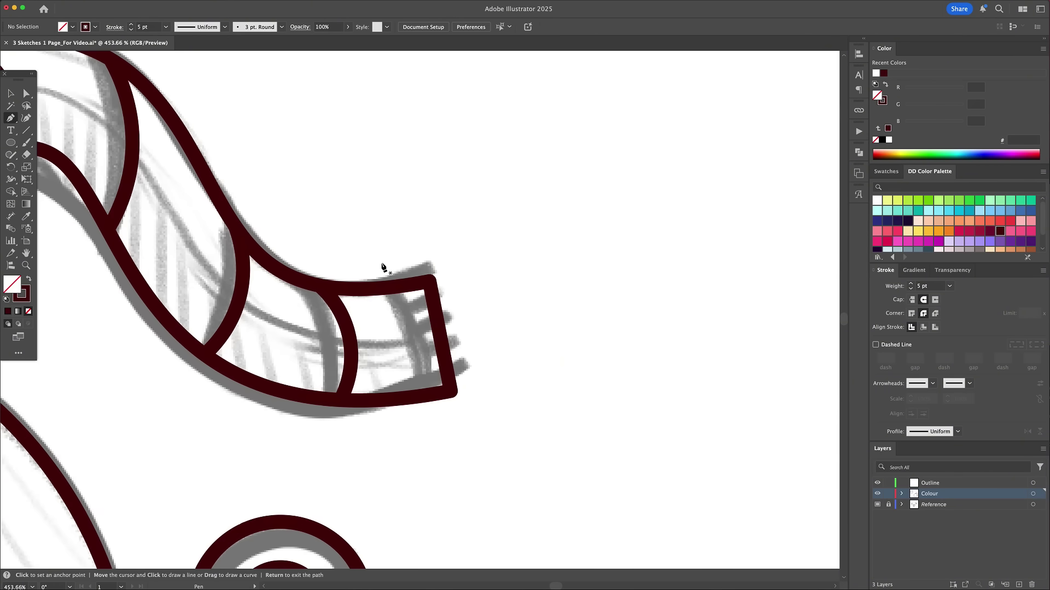
{"action": "left_click", "coordinate": [381, 264]}
{"action": "left_click", "coordinate": [427, 418]}
{"action": "left_click", "coordinate": [416, 331]}
Step: Trim overhanging stripe stubs with Shape Builder and copy a fringe stub to fray the fuse end
{"action": "key", "text": "ctrl+a"}
{"action": "key", "text": "shift+m"}
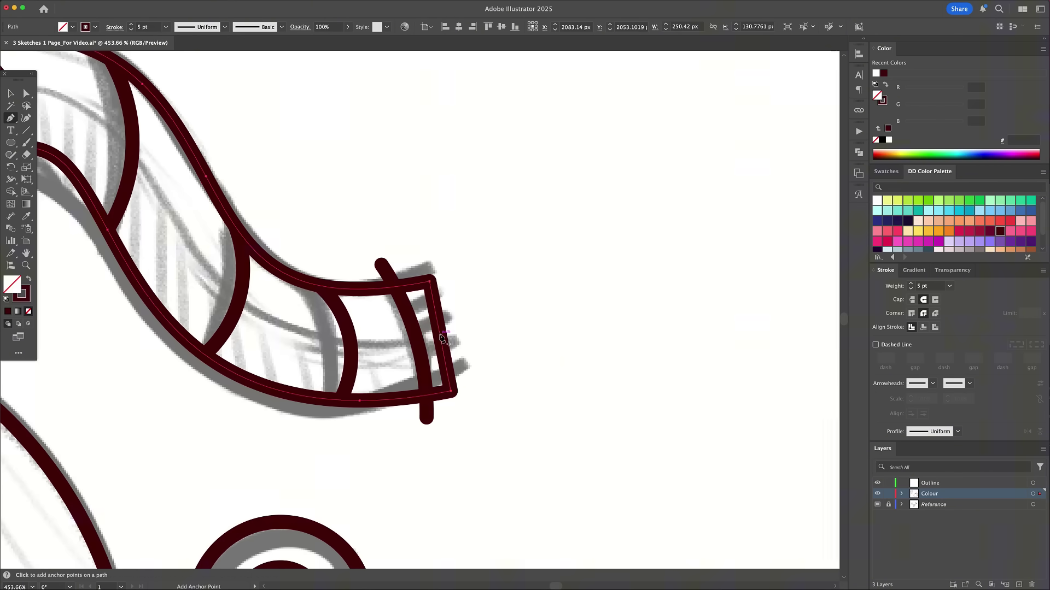
{"action": "left_click", "coordinate": [444, 335], "text": "alt"}
{"action": "left_click", "coordinate": [425, 411], "text": "alt"}
{"action": "key", "text": "v"}
{"action": "left_click", "coordinate": [462, 413]}
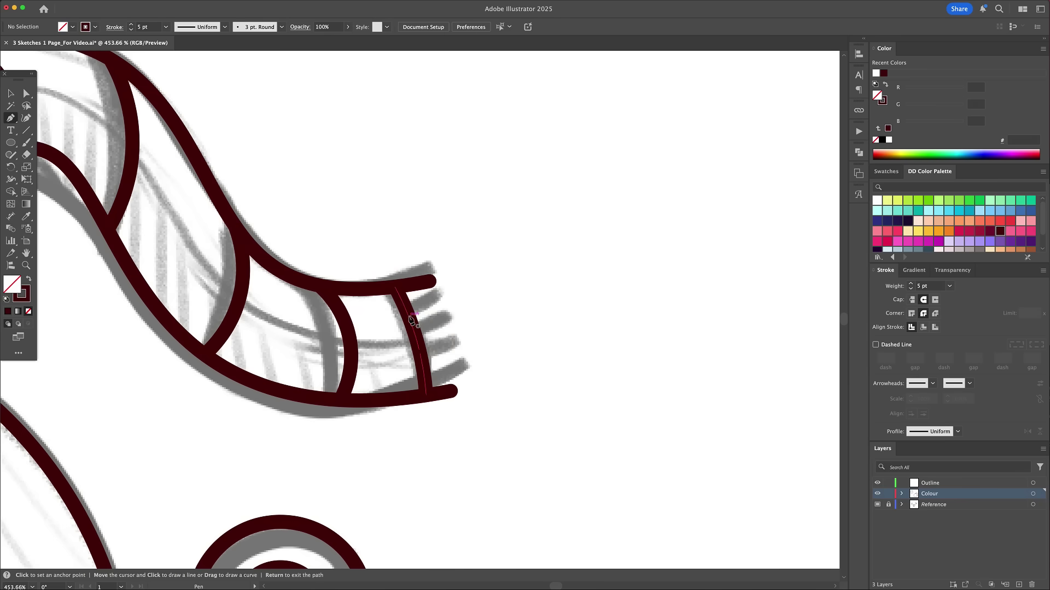
{"action": "left_click_drag", "start_coordinate": [422, 281], "coordinate": [437, 345]}
Step: Add a rounded left foot with a mirrored right copy, then draw an ellipse over the mushroom cap
{"action": "scroll", "coordinate": [483, 347], "scroll_direction": "down", "scroll_amount": 2}
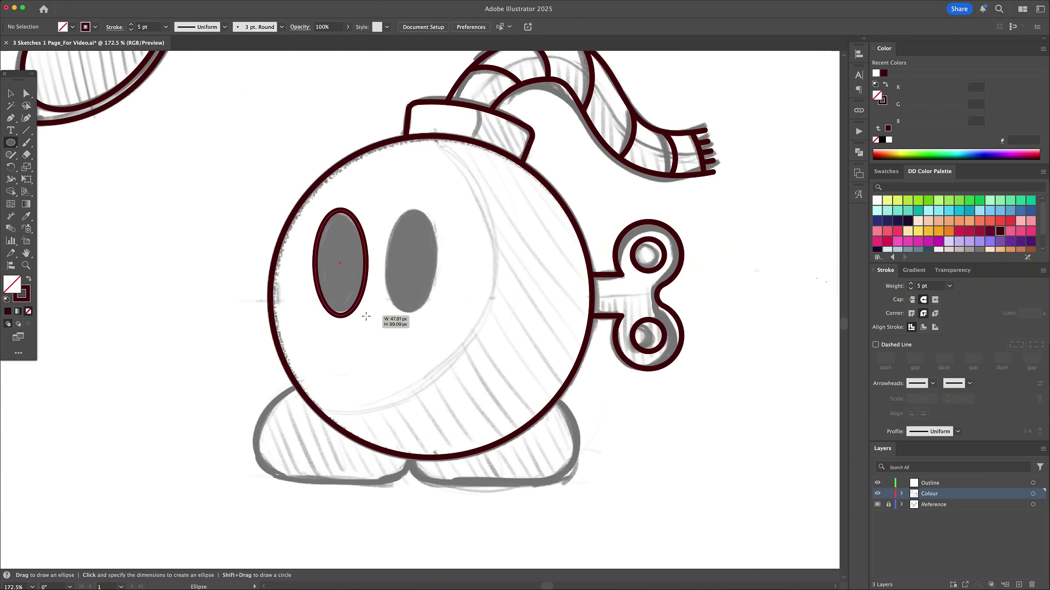
{"action": "left_click", "coordinate": [432, 248]}
{"action": "scroll", "coordinate": [429, 203], "scroll_direction": "down", "scroll_amount": 2}
{"action": "scroll", "coordinate": [429, 202], "scroll_direction": "left", "scroll_amount": 1}
{"action": "key", "text": "m"}
{"action": "left_click_drag", "start_coordinate": [301, 332], "coordinate": [446, 421]}
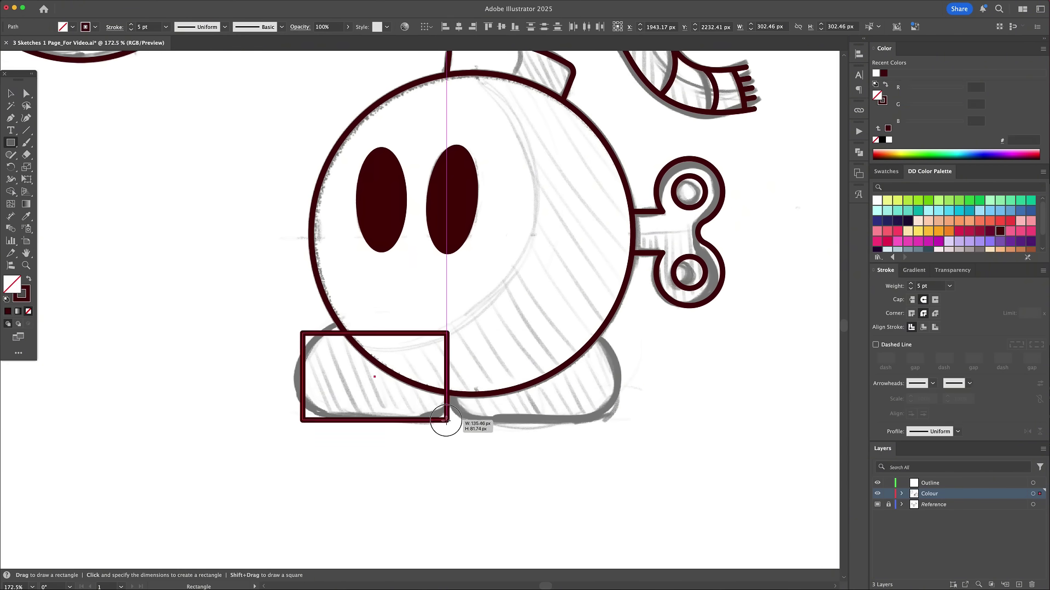
{"action": "key", "text": "a"}
{"action": "left_click_drag", "start_coordinate": [300, 338], "coordinate": [379, 373]}
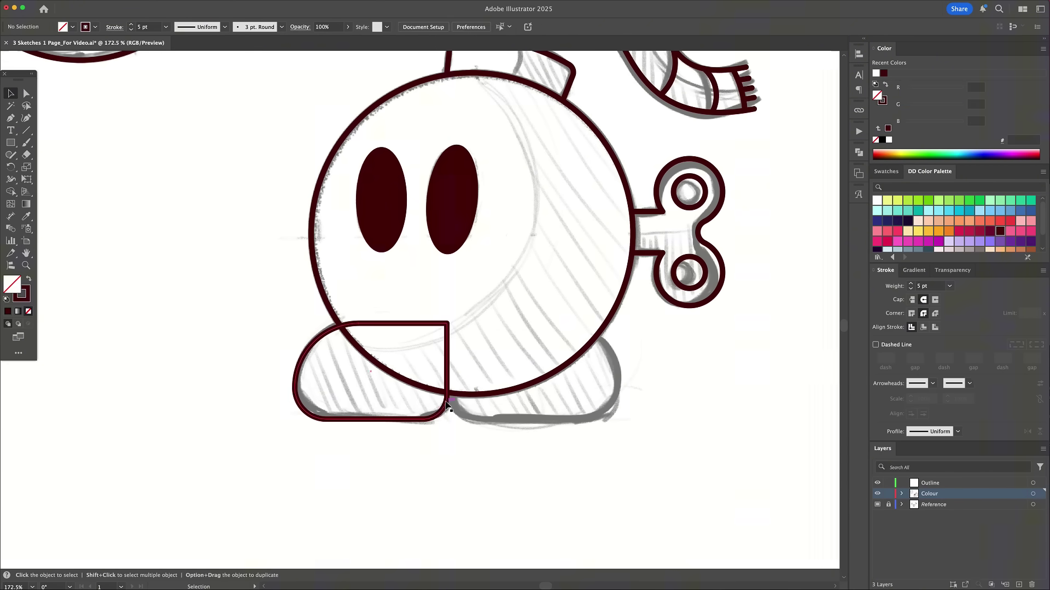
{"action": "right_click", "coordinate": [446, 404]}
{"action": "left_click_drag", "start_coordinate": [389, 410], "coordinate": [456, 410]}
{"action": "key", "text": "shift+m"}
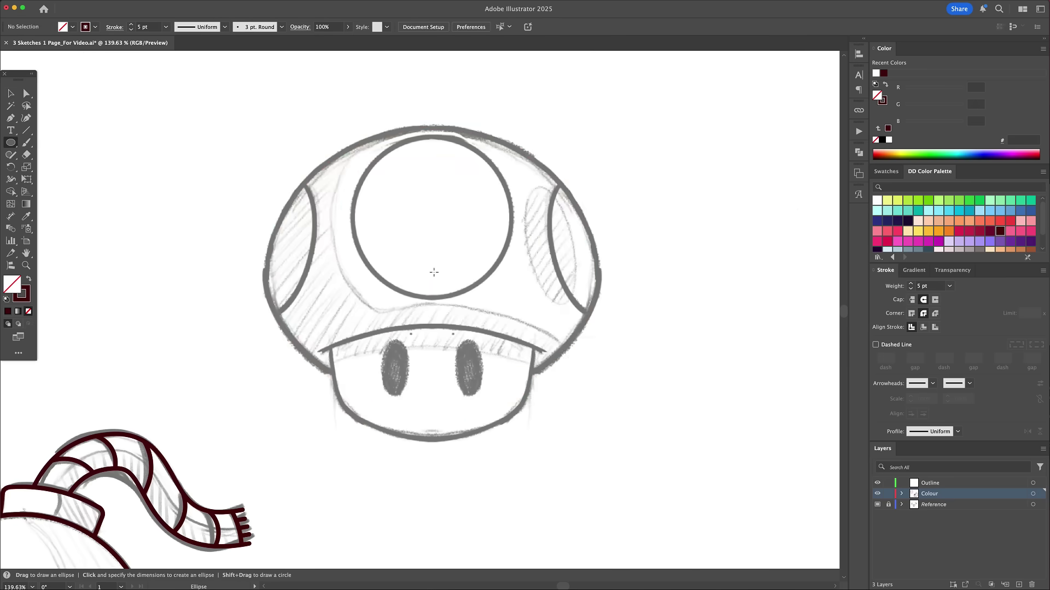
{"action": "left_click_drag", "start_coordinate": [433, 272], "coordinate": [592, 419]}
Step: Copy the cap ellipse downward, delete its lower half and mirror the remaining arc
{"action": "key", "text": "v"}
{"action": "scroll", "coordinate": [574, 316], "scroll_direction": "down", "scroll_amount": 1}
{"action": "mouse_move", "coordinate": [574, 317]}
{"action": "left_mouse_down"}
{"action": "mouse_move", "coordinate": [557, 490]}
{"action": "mouse_move", "coordinate": [504, 305]}
{"action": "left_mouse_up"}
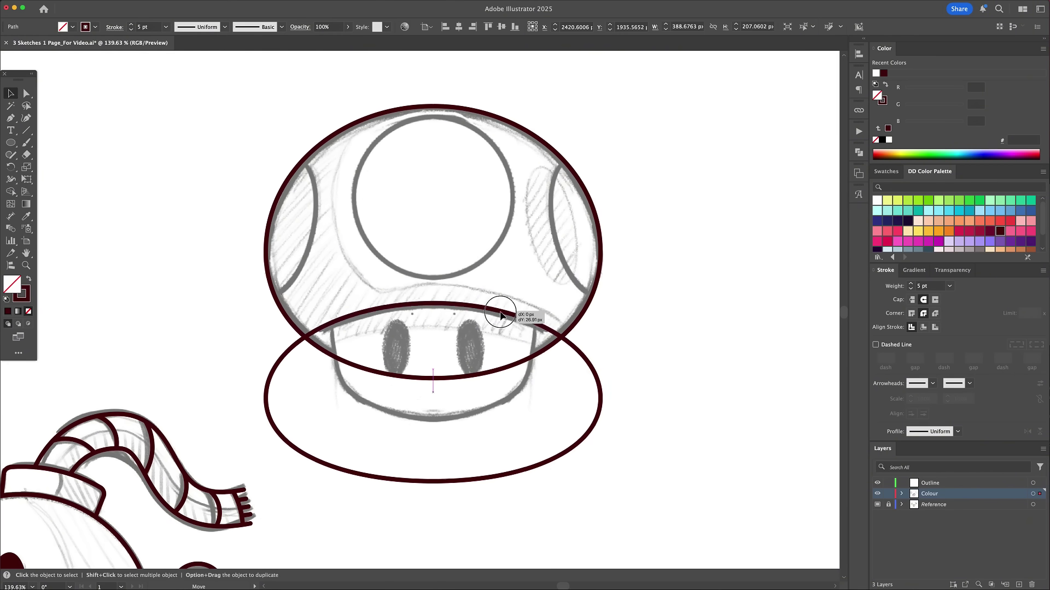
{"action": "key", "text": "a"}
{"action": "left_click", "coordinate": [601, 401]}
{"action": "key", "text": "Delete"}
{"action": "left_click", "coordinate": [432, 496]}
{"action": "key", "text": "Delete"}
{"action": "key", "text": "o"}
{"action": "left_click", "coordinate": [433, 306], "text": "alt"}
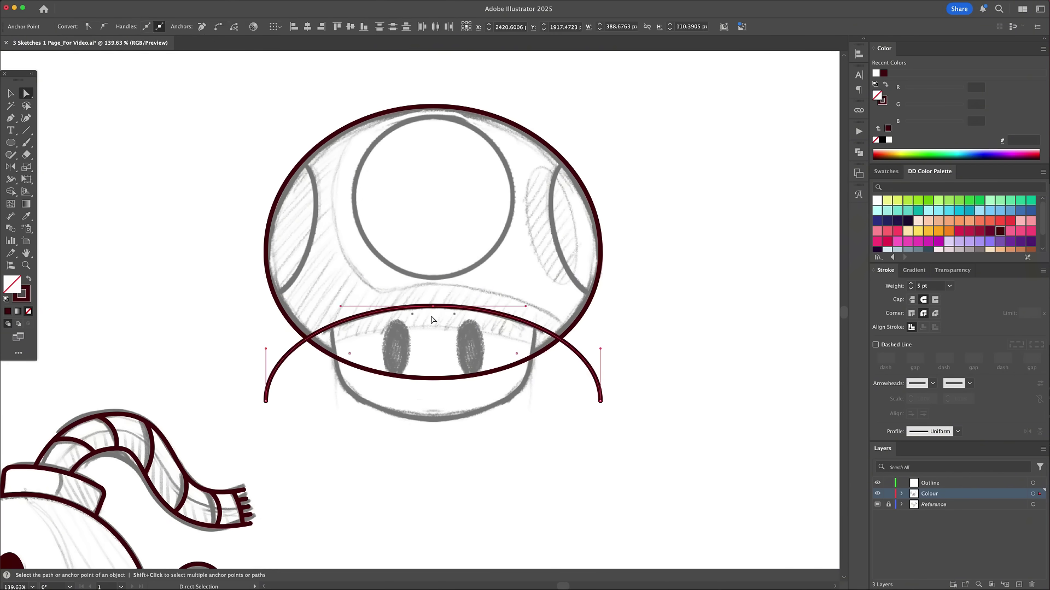
Step: Draw the left stem curve, mirror it to the right, and trim the stray arc ends
{"action": "key", "text": "v"}
{"action": "left_click", "coordinate": [377, 359]}
{"action": "left_click_drag", "start_coordinate": [433, 421], "coordinate": [503, 421]}
{"action": "key", "text": "a"}
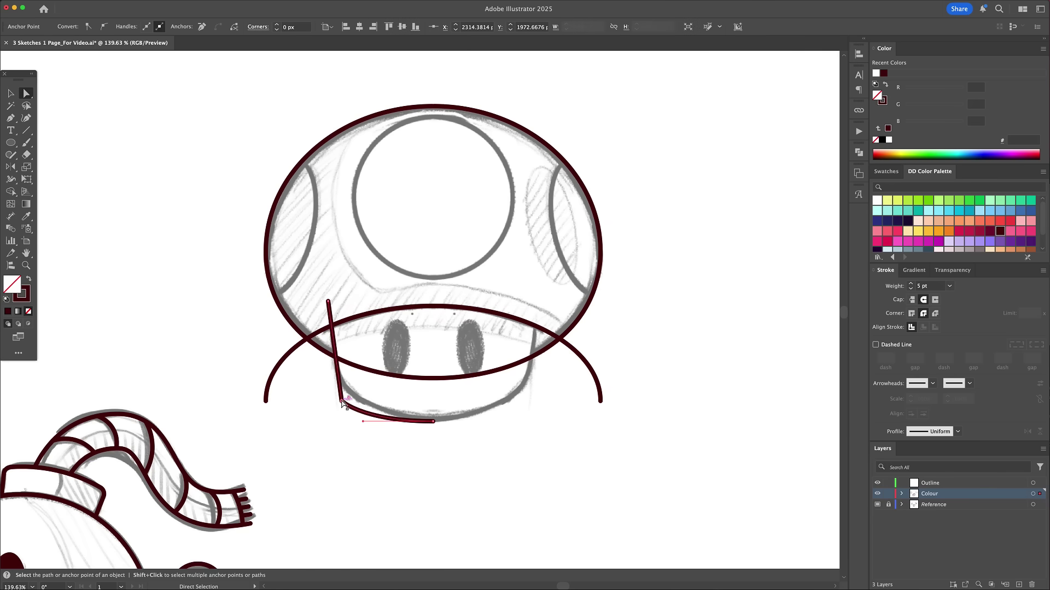
{"action": "key", "text": "o"}
{"action": "left_click", "coordinate": [433, 378], "text": "alt"}
{"action": "left_click", "coordinate": [235, 421]}
{"action": "key", "text": "ctrl+a"}
{"action": "key", "text": "shift+m"}
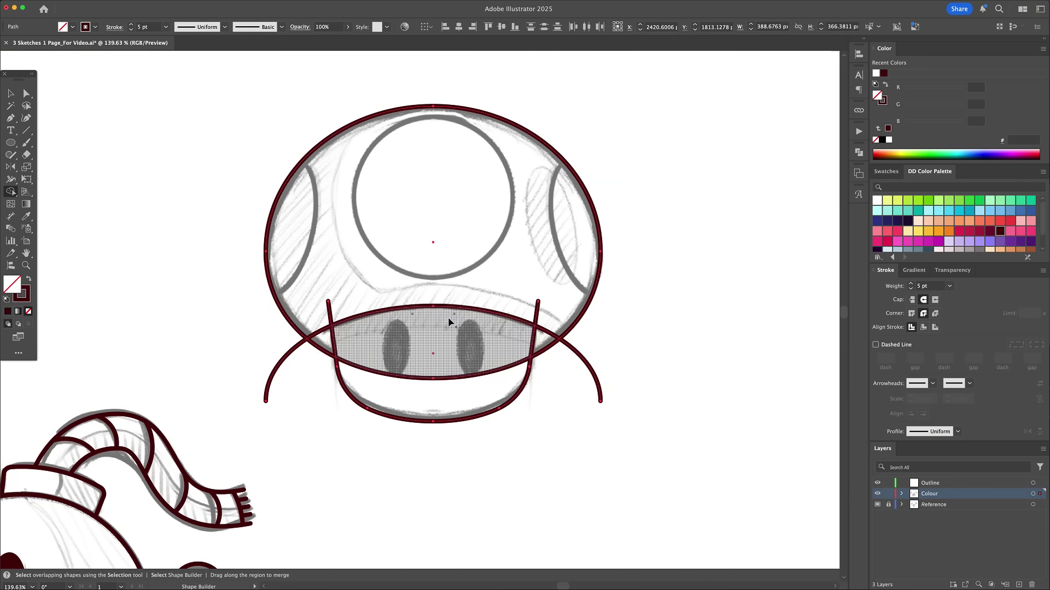
{"action": "left_click", "coordinate": [266, 383], "text": "alt"}
{"action": "left_click", "coordinate": [600, 383], "text": "alt"}
{"action": "key", "text": "v"}
{"action": "key", "text": "ctrl+shift+a"}
Step: Draw the mushroom's left eye ellipse and reflect a copy for the right eye
{"action": "scroll", "coordinate": [320, 329], "scroll_direction": "up", "scroll_amount": 5}
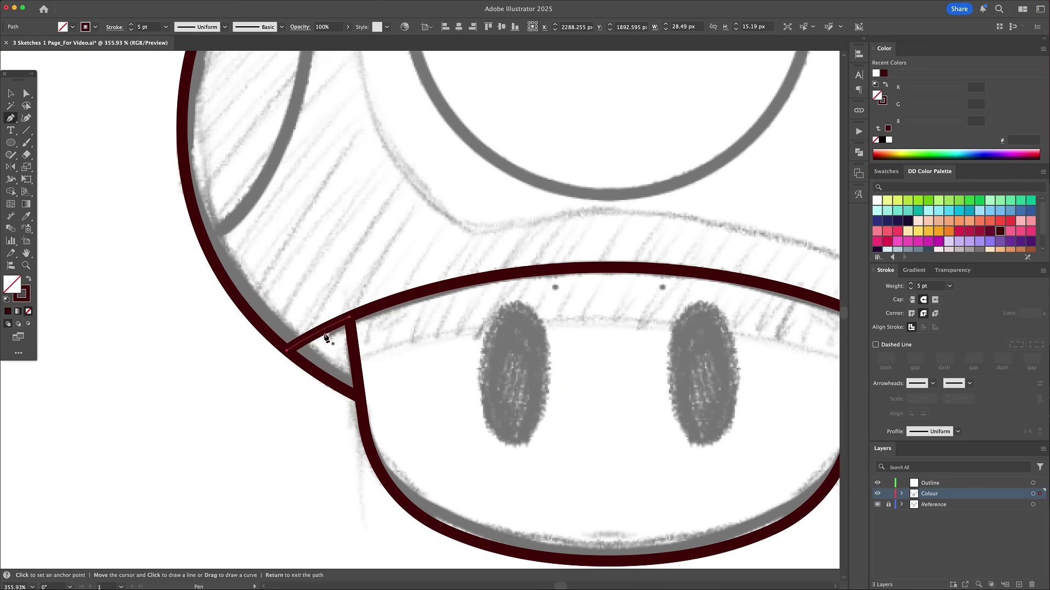
{"action": "scroll", "coordinate": [320, 329], "scroll_direction": "down", "scroll_amount": 5}
{"action": "key", "text": "ctrl+shift+a"}
{"action": "scroll", "coordinate": [350, 371], "scroll_direction": "up", "scroll_amount": 3}
{"action": "key", "text": "l"}
{"action": "left_click_drag", "start_coordinate": [347, 360], "coordinate": [377, 425]}
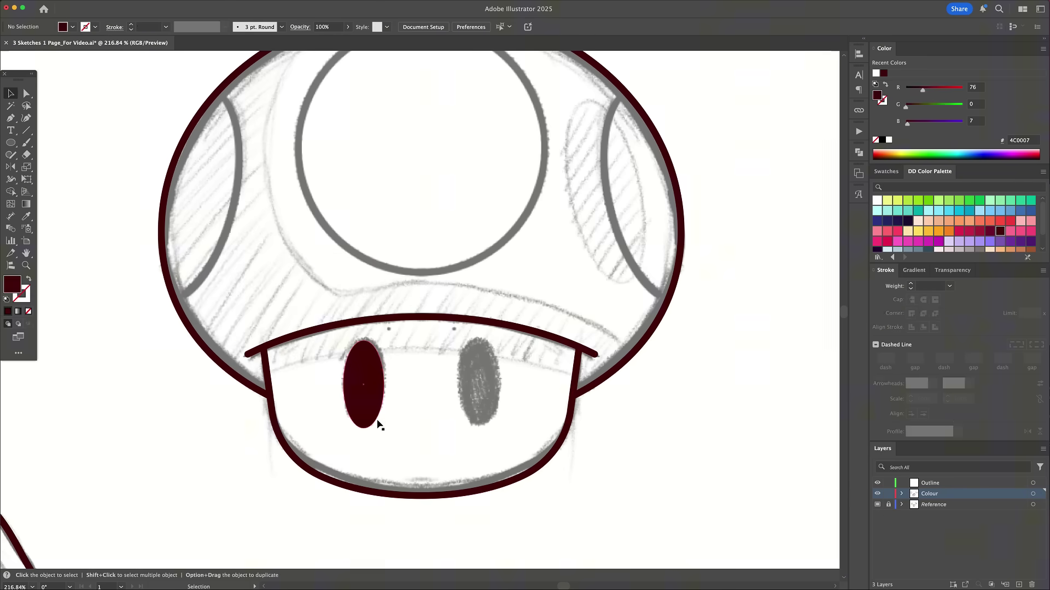
{"action": "key", "text": "o"}
{"action": "left_click", "coordinate": [421, 382], "text": "alt"}
{"action": "left_click", "coordinate": [239, 421]}
{"action": "scroll", "coordinate": [281, 265], "scroll_direction": "down", "scroll_amount": 2}
Step: Add the cap's mirrored side spots and centre circle, then move line art onto the locked Outline layer
{"action": "key", "text": "l"}
{"action": "mouse_move", "coordinate": [297, 195]}
{"action": "left_mouse_down"}
{"action": "mouse_move", "coordinate": [419, 402]}
{"action": "mouse_move", "coordinate": [417, 386]}
{"action": "left_mouse_up"}
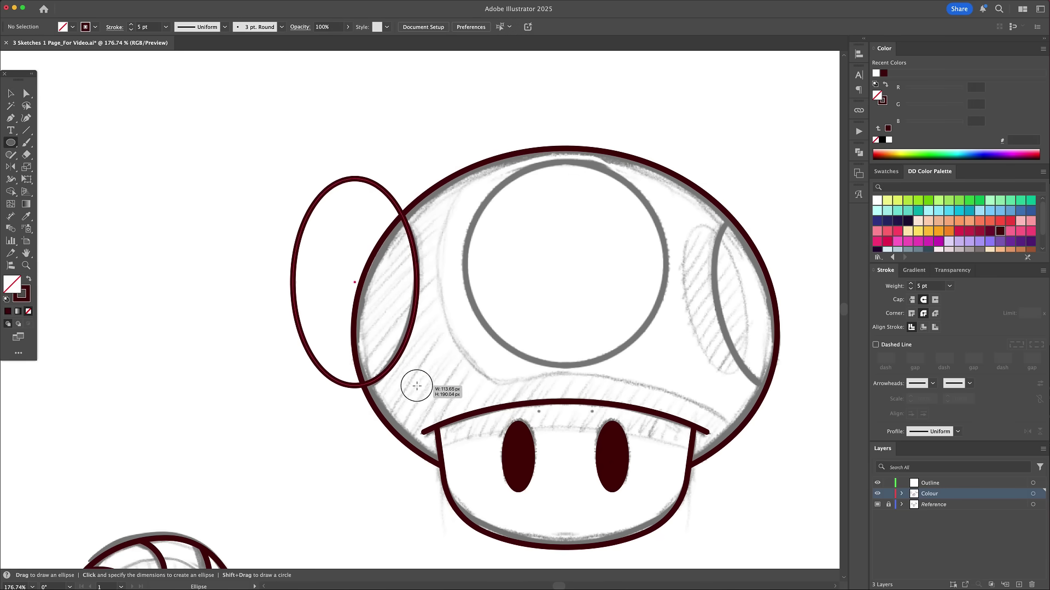
{"action": "scroll", "coordinate": [417, 386], "scroll_direction": "right", "scroll_amount": 5}
{"action": "mouse_move", "coordinate": [423, 250]}
{"action": "left_mouse_down"}
{"action": "mouse_move", "coordinate": [424, 274]}
{"action": "mouse_move", "coordinate": [525, 273]}
{"action": "left_mouse_up"}
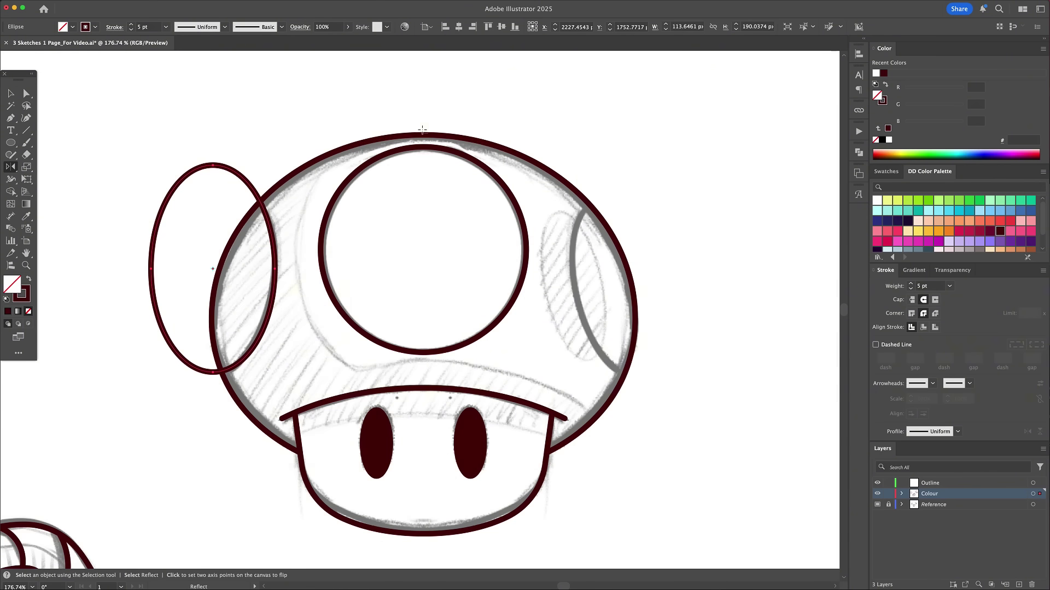
{"action": "key", "text": "o"}
{"action": "left_click", "coordinate": [423, 250], "text": "alt"}
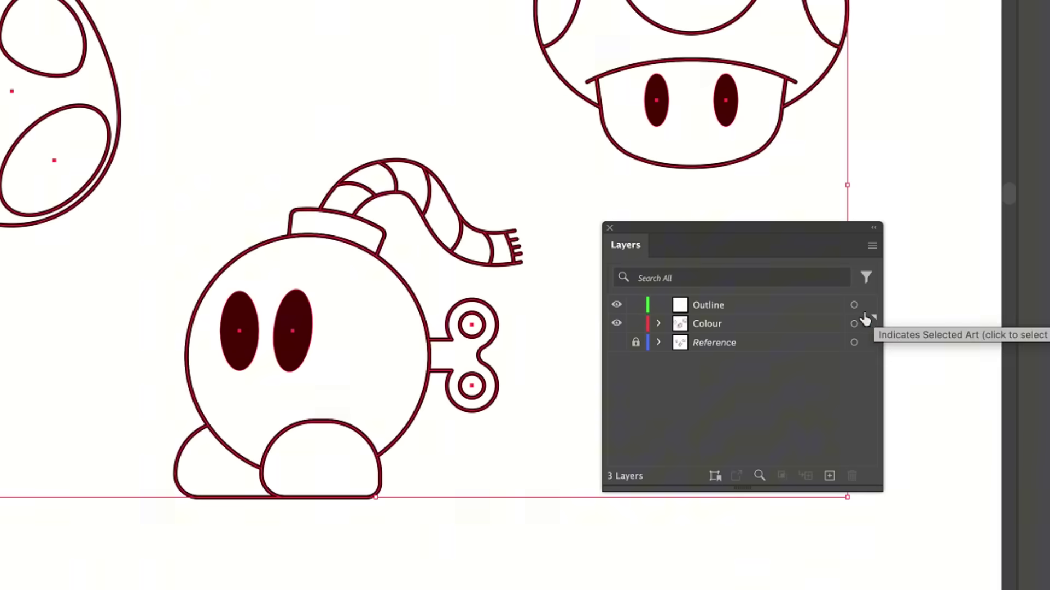
{"action": "left_click_drag", "start_coordinate": [868, 316], "coordinate": [868, 317]}
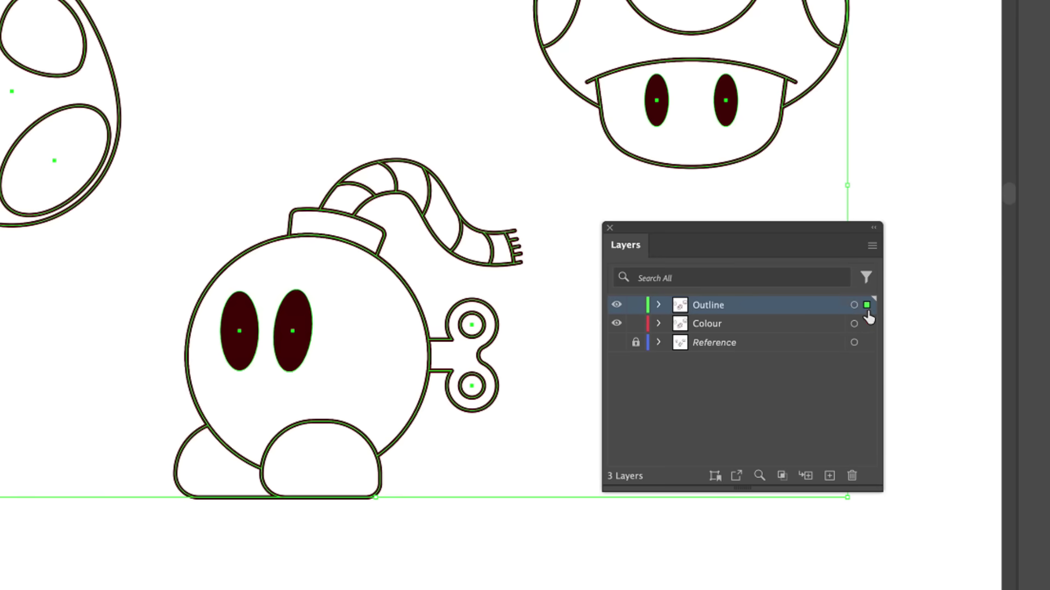
{"action": "left_click", "coordinate": [636, 311]}
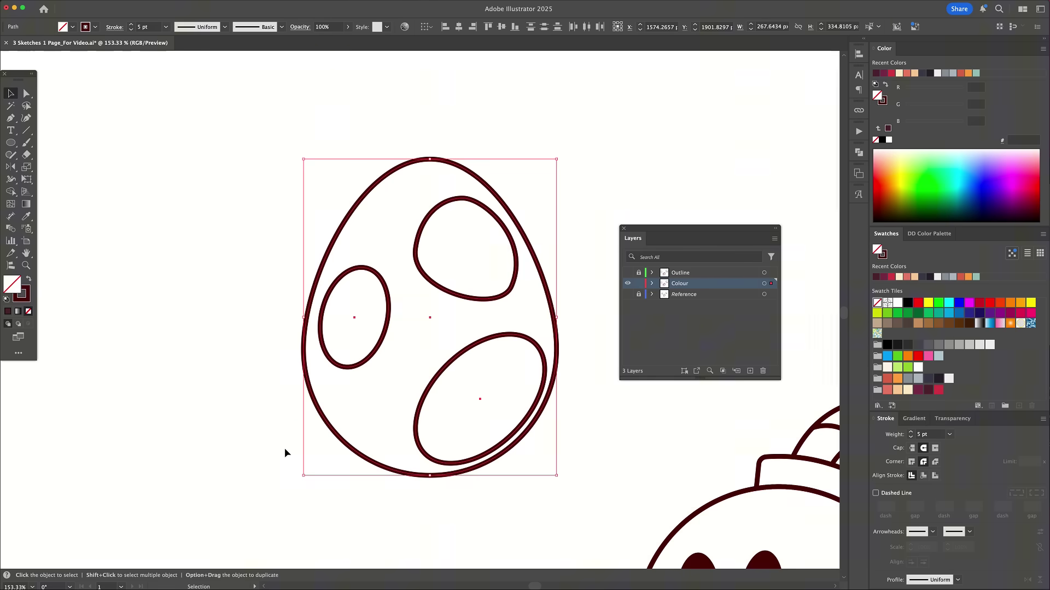
Step: Live Paint the egg's top and left spots light green and bottom spot darker green, then expand
{"action": "left_click", "coordinate": [451, 236]}
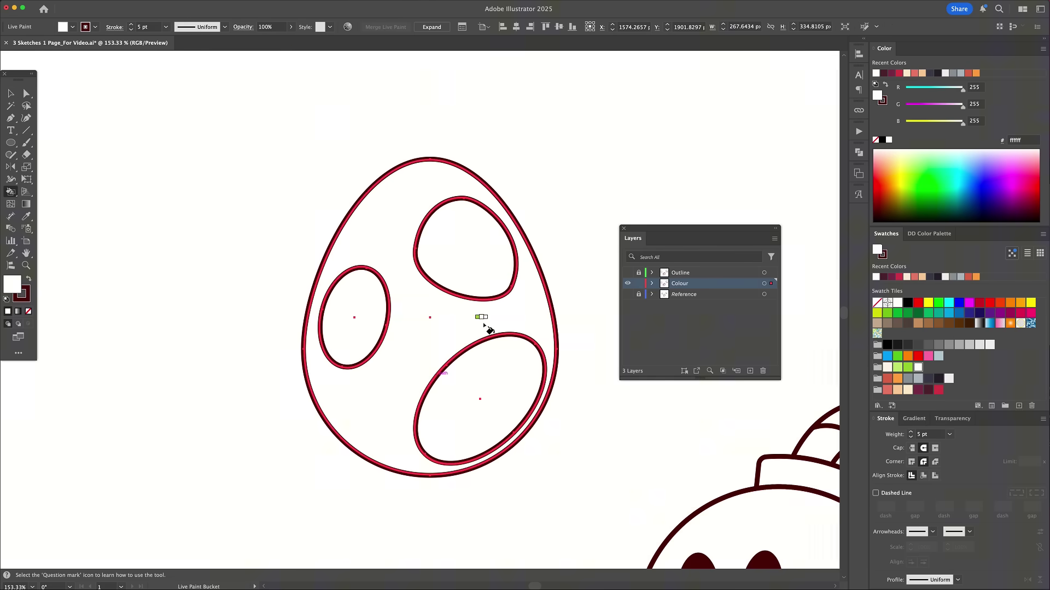
{"action": "left_click", "coordinate": [897, 367]}
{"action": "left_click", "coordinate": [465, 249]}
{"action": "left_click", "coordinate": [354, 317]}
{"action": "left_click", "coordinate": [907, 367]}
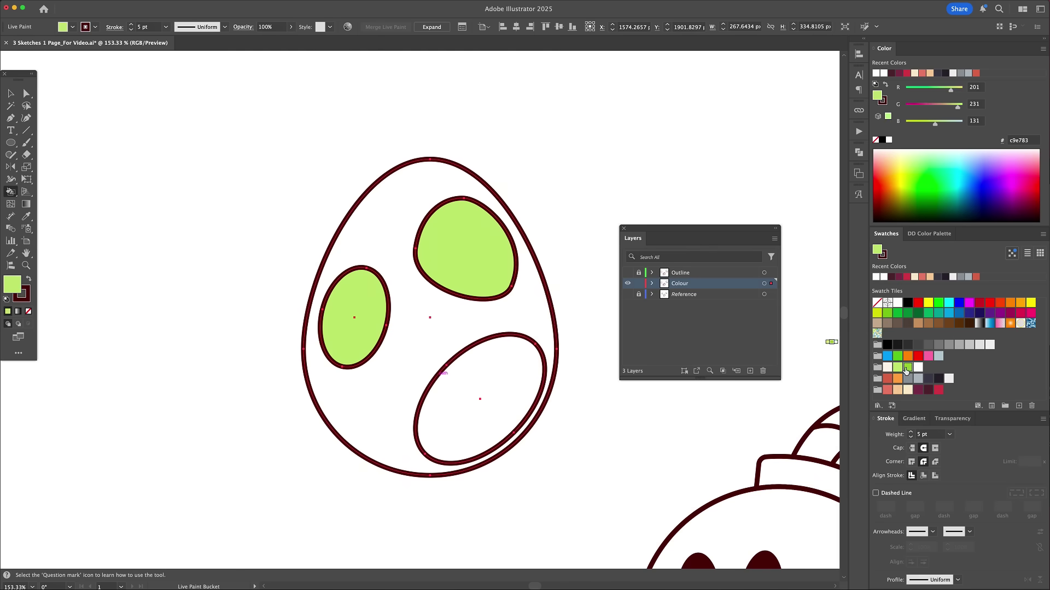
{"action": "left_click", "coordinate": [465, 395]}
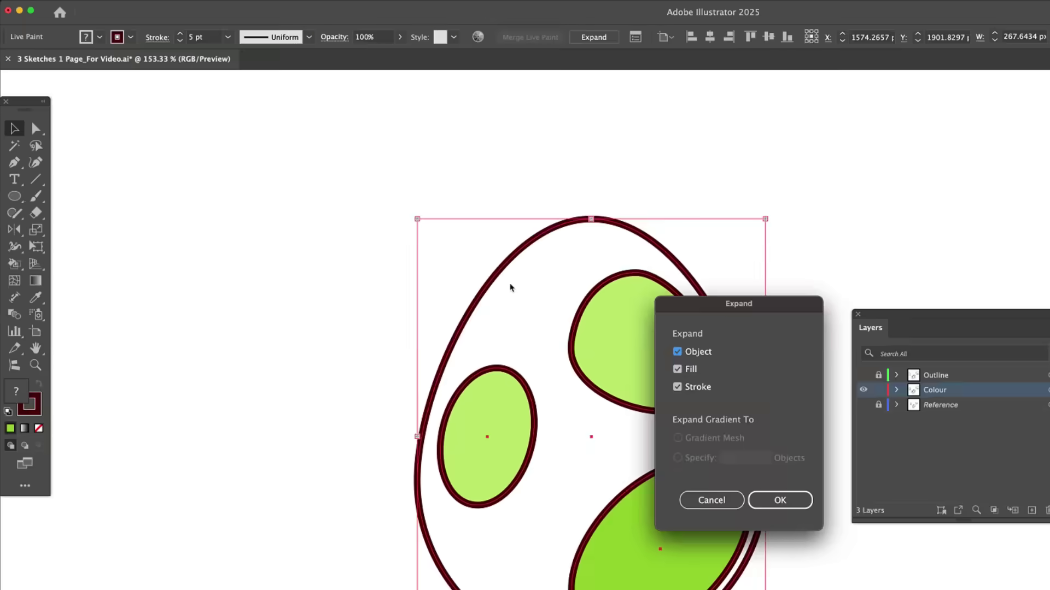
{"action": "left_click", "coordinate": [561, 362]}
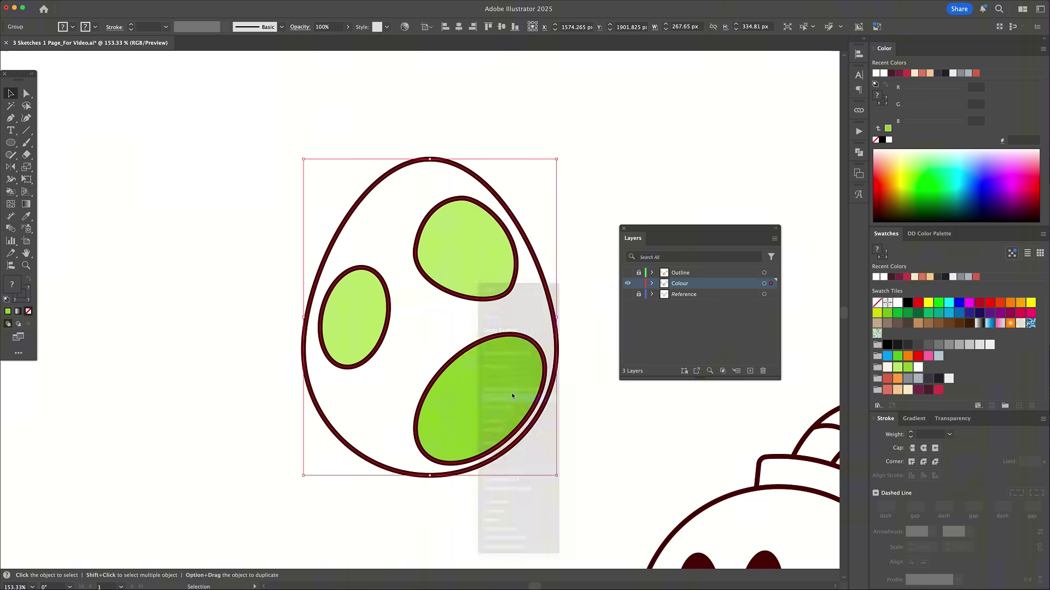
{"action": "left_click_drag", "start_coordinate": [510, 392], "coordinate": [374, 393]}
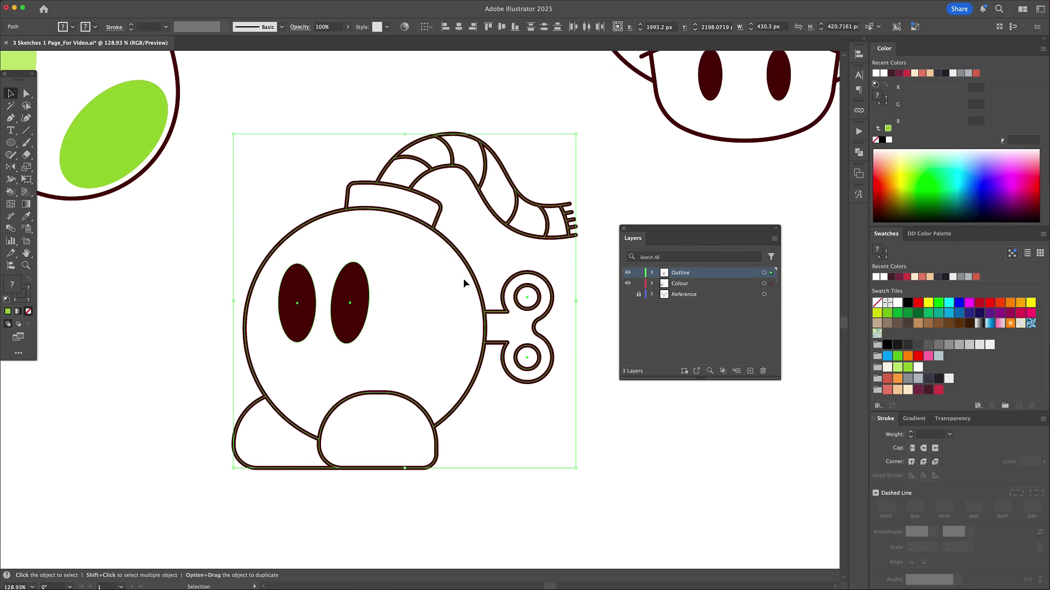
Step: Fill the bomb body navy, the cap and key grey, and the feet orange and red
{"action": "key", "text": "k"}
{"action": "left_click", "coordinate": [928, 378]}
{"action": "left_click", "coordinate": [416, 263]}
{"action": "left_click", "coordinate": [918, 379]}
{"action": "left_click", "coordinate": [494, 328]}
{"action": "left_click", "coordinate": [394, 198]}
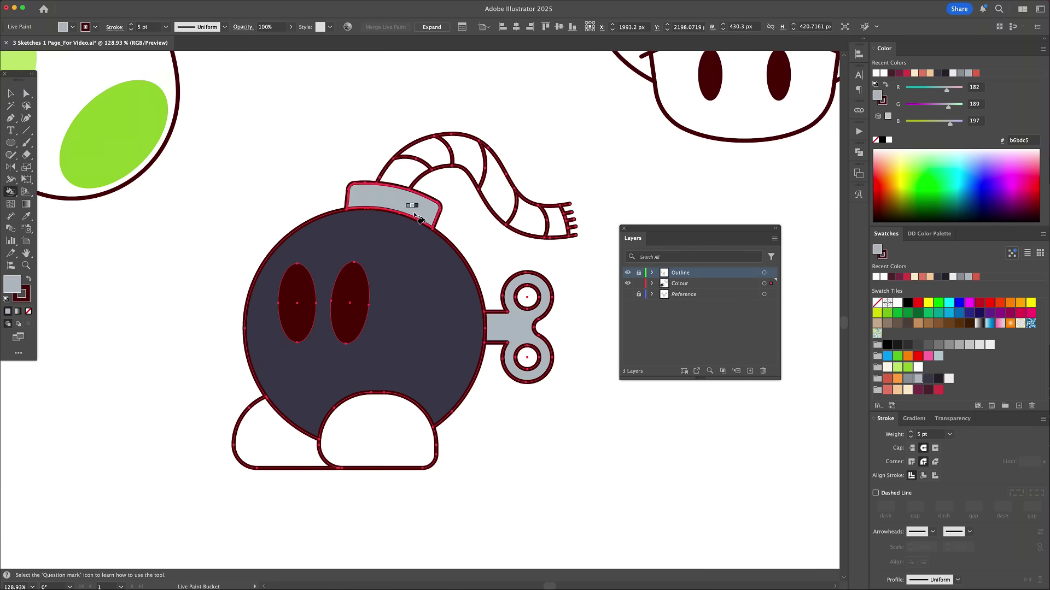
{"action": "left_click", "coordinate": [898, 378]}
{"action": "left_click", "coordinate": [378, 432]}
{"action": "left_click", "coordinate": [887, 379]}
Step: Lock the Outline layer, activate the Colour layer, and expand the painted bomb via Object > Expand
{"action": "left_click", "coordinate": [638, 274]}
{"action": "left_click", "coordinate": [257, 438]}
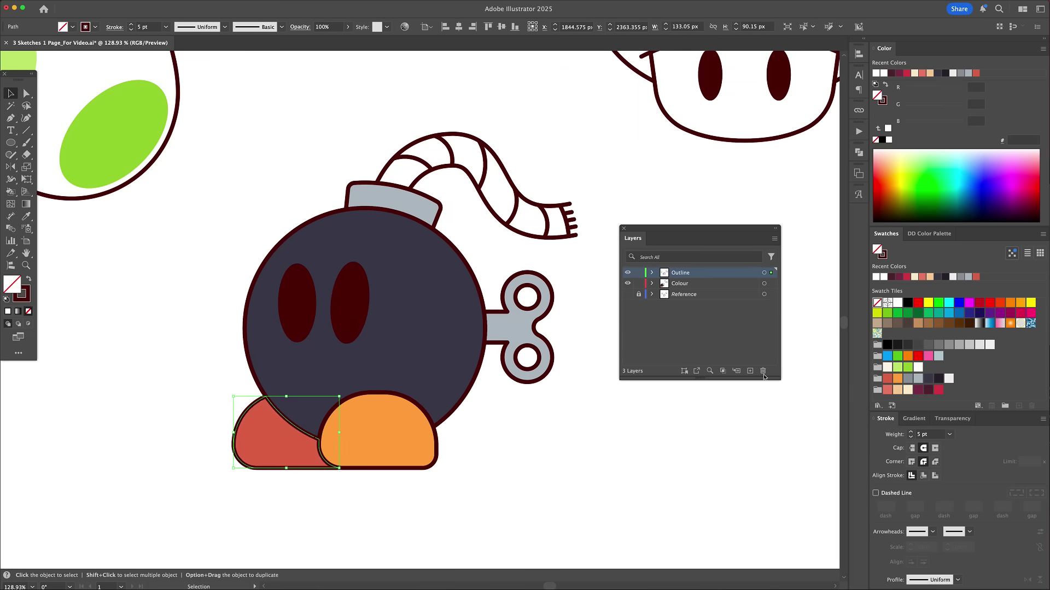
{"action": "key", "text": "v"}
{"action": "left_click", "coordinate": [104, 6]}
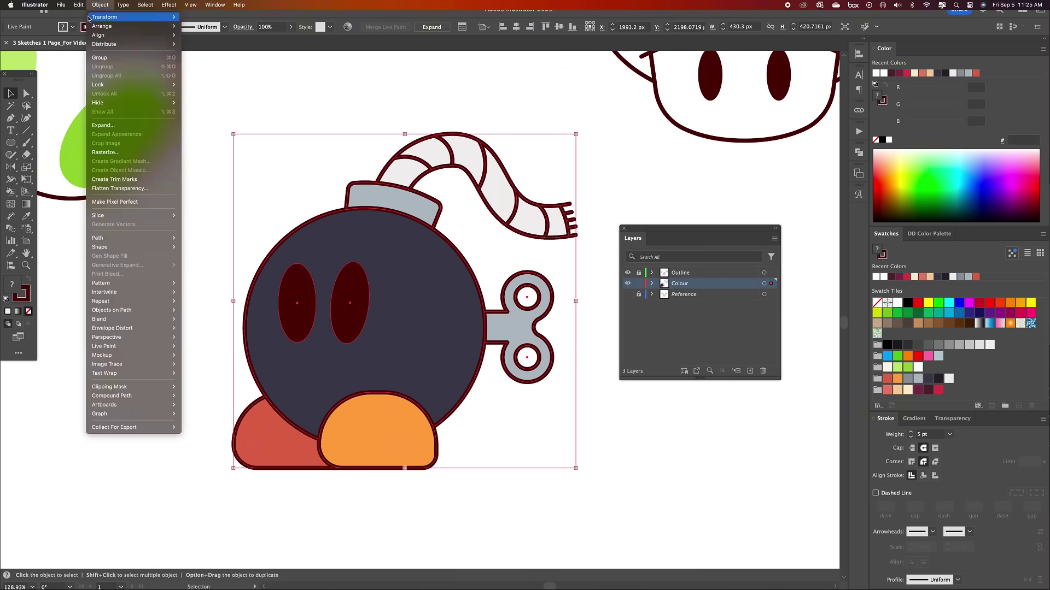
{"action": "left_click", "coordinate": [120, 126]}
{"action": "key", "text": "Return"}
{"action": "left_click", "coordinate": [547, 251]}
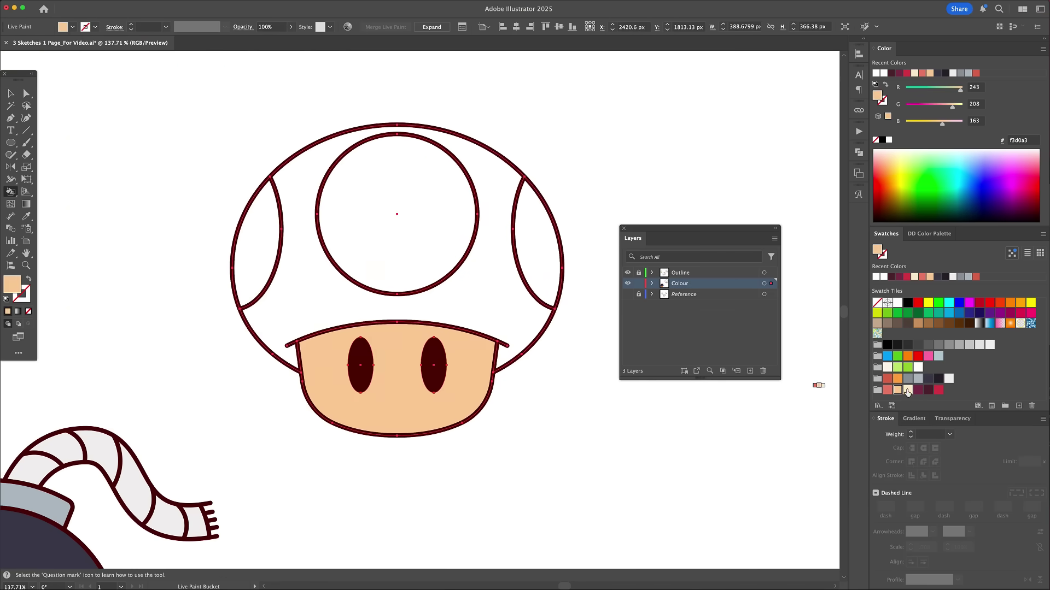
Step: Fill the mushroom cap red and its centre circle and spots a light cream
{"action": "left_click", "coordinate": [906, 389]}
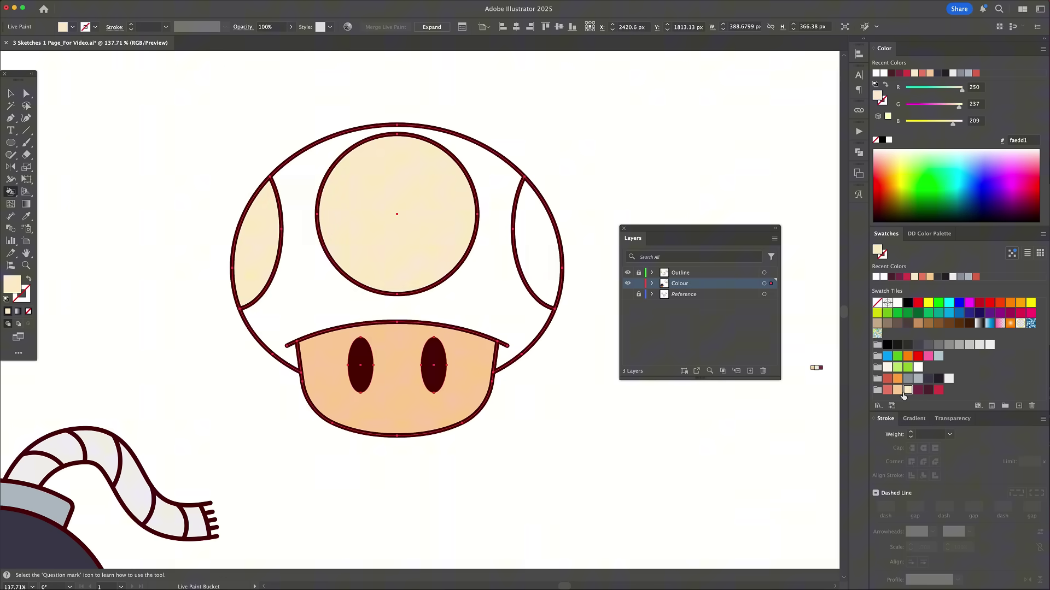
{"action": "left_click", "coordinate": [539, 240]}
{"action": "key", "text": "Right"}
{"action": "key", "text": "Right"}
{"action": "key", "text": "Right"}
{"action": "left_click", "coordinate": [512, 325]}
{"action": "left_click", "coordinate": [424, 248]}
{"action": "left_click", "coordinate": [552, 262]}
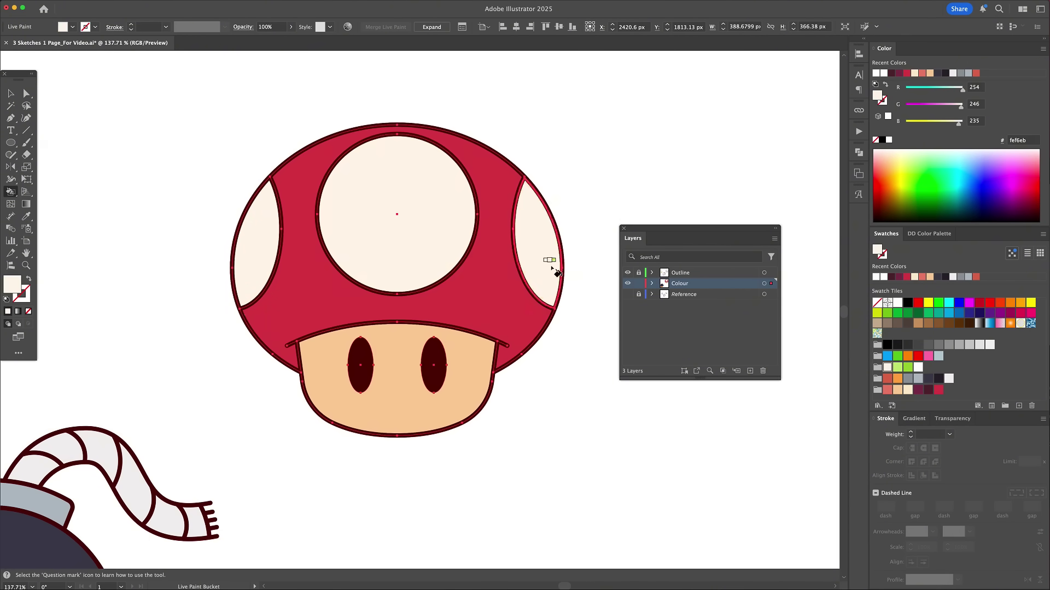
{"action": "key", "text": "v"}
{"action": "left_click", "coordinate": [565, 308]}
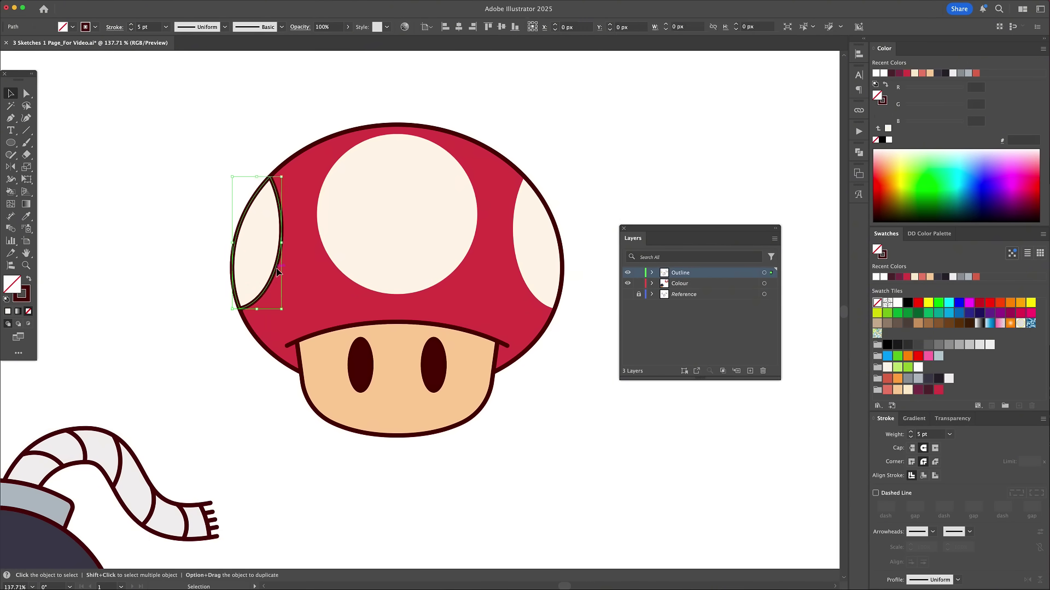
Step: Paste a scaled-down copy of the mushroom's left eye in front as a highlight
{"action": "scroll", "coordinate": [356, 371], "scroll_direction": "up", "scroll_amount": 5}
{"action": "left_click", "coordinate": [383, 350]}
{"action": "key", "text": "super+c"}
{"action": "key", "text": "super+f"}
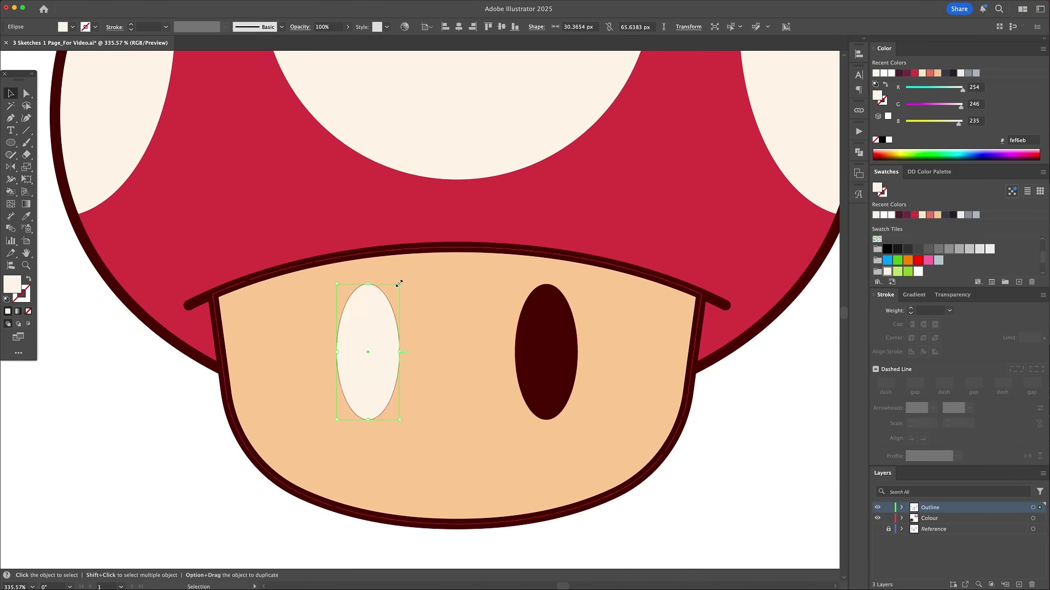
{"action": "left_click_drag", "start_coordinate": [399, 284], "coordinate": [382, 325]}
Step: Put a shading rectangle inside the bomb's wind-up key and reposition the orange foot
{"action": "right_click", "coordinate": [539, 277]}
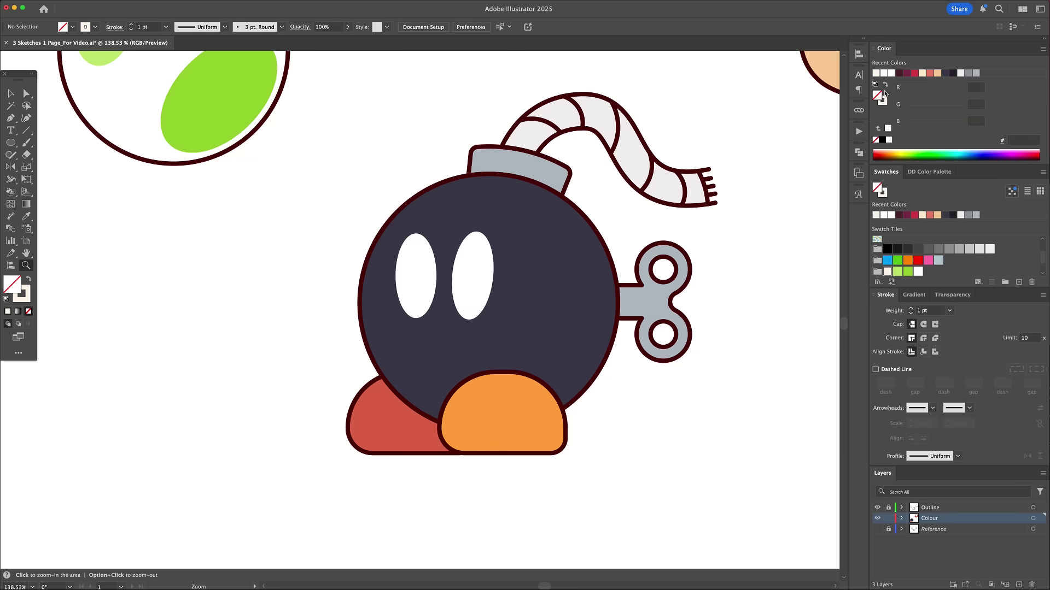
{"action": "scroll", "coordinate": [643, 246], "scroll_direction": "up", "scroll_amount": 5}
{"action": "left_click_drag", "start_coordinate": [398, 296], "coordinate": [623, 447]}
{"action": "key", "text": "shift+m"}
{"action": "mouse_move", "coordinate": [585, 305]}
{"action": "left_mouse_down"}
{"action": "mouse_move", "coordinate": [527, 375]}
{"action": "mouse_move", "coordinate": [562, 393]}
{"action": "mouse_move", "coordinate": [621, 391]}
{"action": "left_mouse_up"}
Step: Draw a darker shading shape on the bomb's fuse cap
{"action": "scroll", "coordinate": [534, 321], "scroll_direction": "down", "scroll_amount": 5}
{"action": "scroll", "coordinate": [534, 383], "scroll_direction": "up", "scroll_amount": 4}
{"action": "key", "text": "v"}
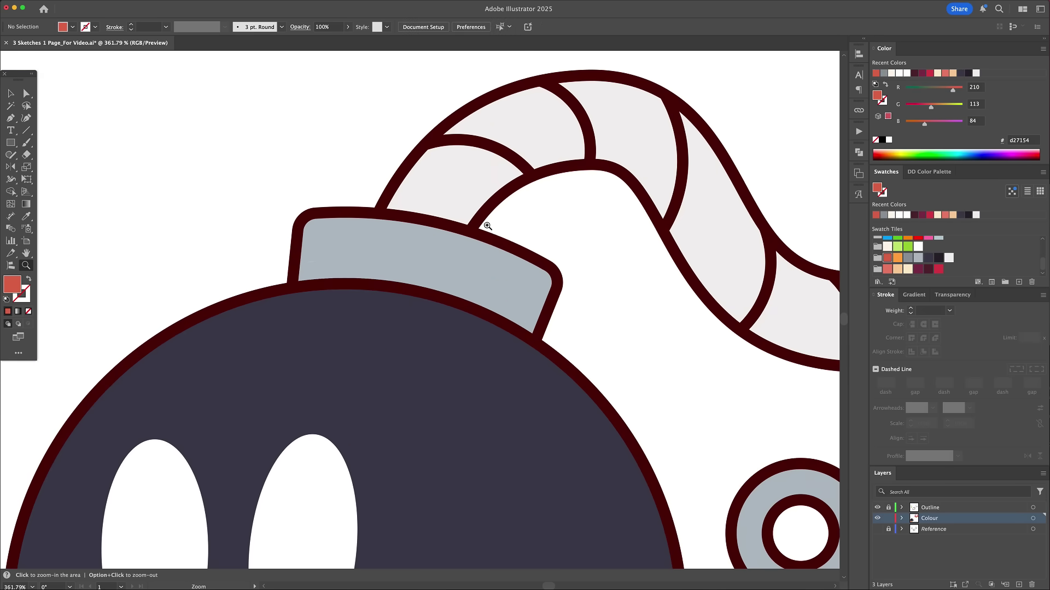
{"action": "left_click_drag", "start_coordinate": [409, 359], "coordinate": [410, 358]}
{"action": "left_click", "coordinate": [493, 224]}
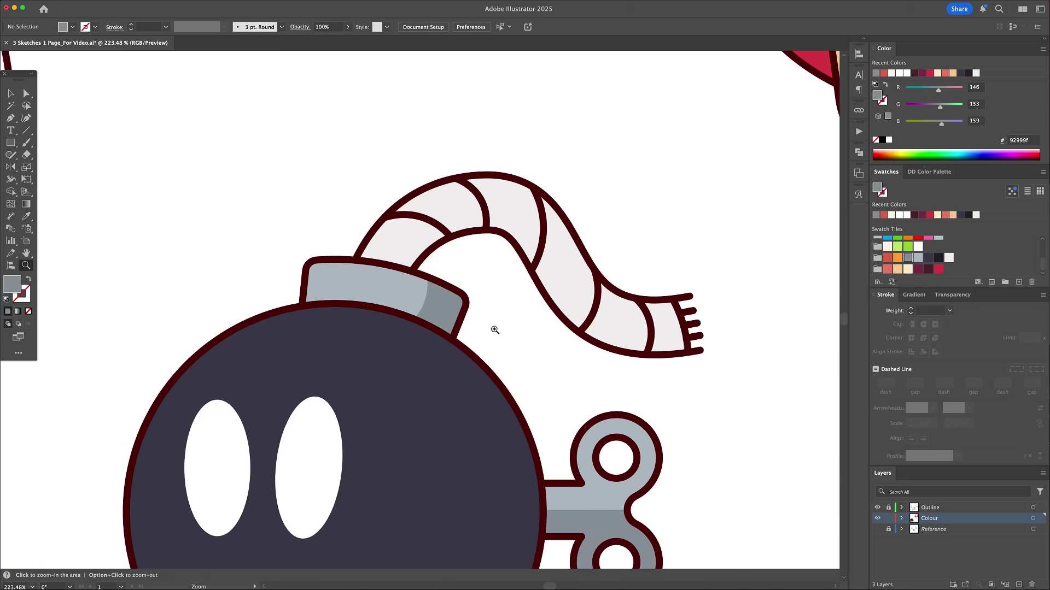
Step: Outline a closed shading shape along the bomb's fuse with the Pen tool
{"action": "scroll", "coordinate": [391, 287], "scroll_direction": "up", "scroll_amount": 2}
{"action": "scroll", "coordinate": [559, 361], "scroll_direction": "down", "scroll_amount": 2}
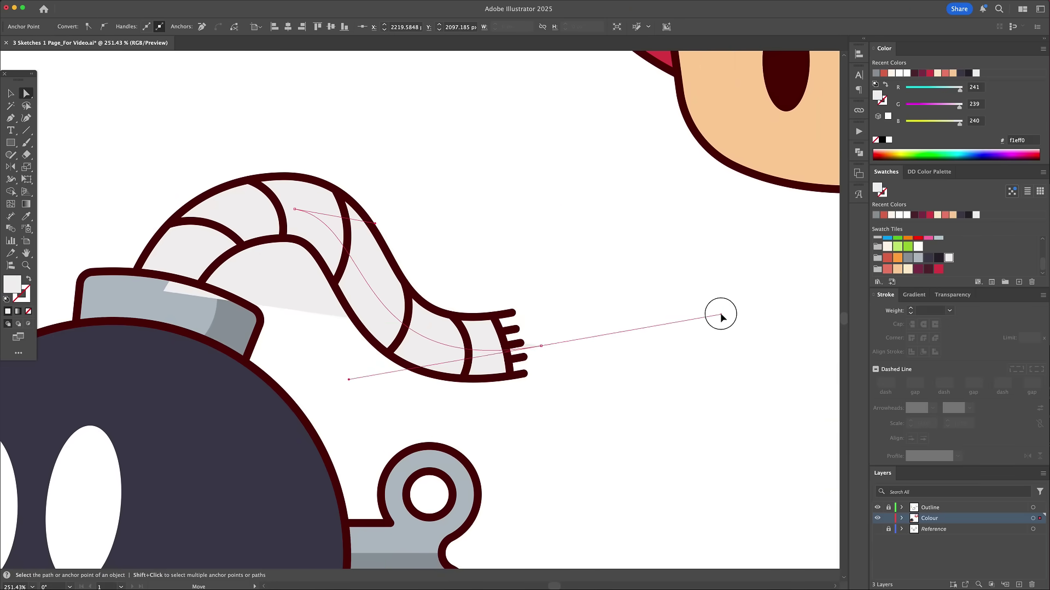
{"action": "left_click", "coordinate": [720, 328]}
{"action": "scroll", "coordinate": [720, 328], "scroll_direction": "up", "scroll_amount": 2}
{"action": "left_click", "coordinate": [520, 376]}
{"action": "left_click", "coordinate": [455, 272]}
{"action": "left_click", "coordinate": [388, 295]}
{"action": "left_click", "coordinate": [339, 280]}
{"action": "key", "text": "v"}
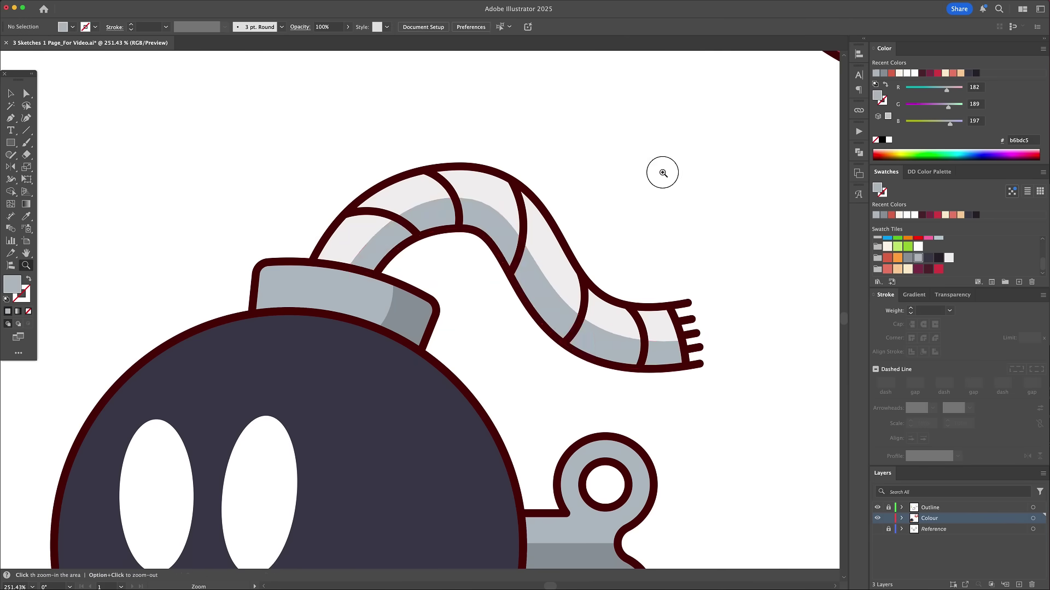
Step: Draw a large circle over the bomb body for its shading
{"action": "scroll", "coordinate": [663, 171], "scroll_direction": "down", "scroll_amount": 2}
{"action": "key", "text": "l"}
{"action": "left_click_drag", "start_coordinate": [275, 162], "coordinate": [550, 435]}
Step: Colour the large circle as dark shading on the bomb body
{"action": "left_click", "coordinate": [938, 258]}
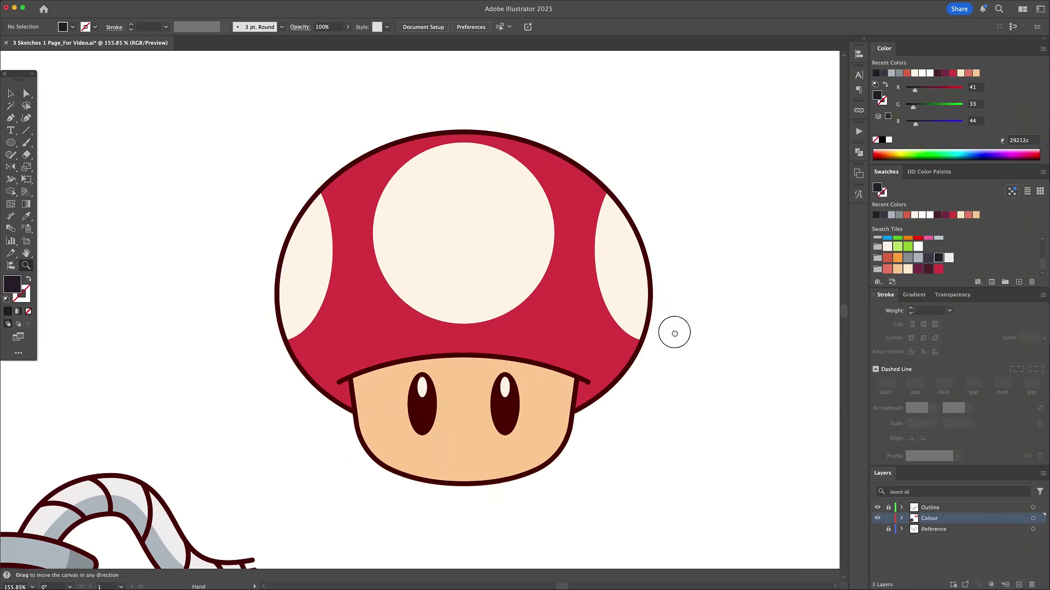
{"action": "scroll", "coordinate": [482, 417], "scroll_direction": "up", "scroll_amount": 2}
{"action": "key", "text": "v"}
{"action": "left_click", "coordinate": [565, 390]}
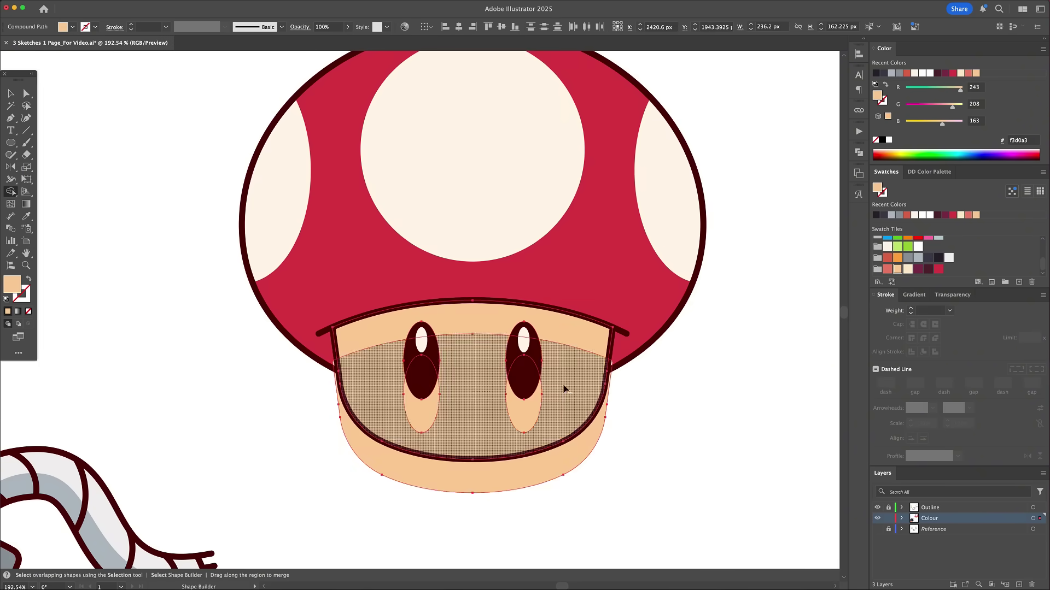
{"action": "key", "text": "super+shift+a"}
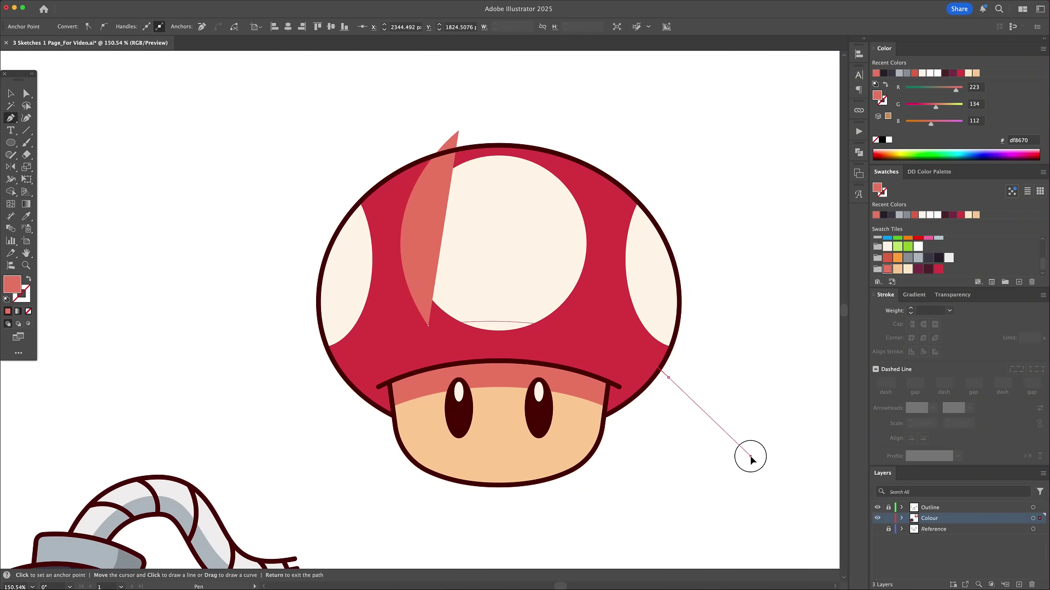
Step: Draw a shading shape under the mushroom's cap brim with the Pen tool
{"action": "left_click", "coordinate": [750, 459]}
{"action": "left_click", "coordinate": [244, 232]}
{"action": "left_click", "coordinate": [445, 132]}
{"action": "key", "text": "v"}
{"action": "left_click", "coordinate": [294, 208]}
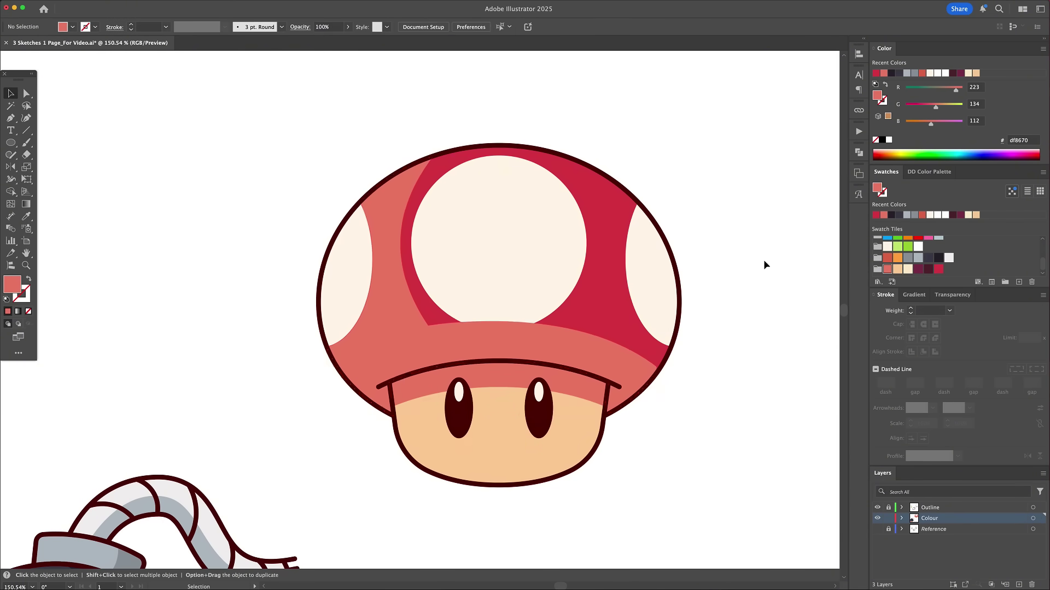
Step: Recolour the mushroom cap's shadow band dark purple
{"action": "left_click", "coordinate": [676, 342]}
{"action": "left_click", "coordinate": [917, 269]}
{"action": "left_click", "coordinate": [358, 306]}
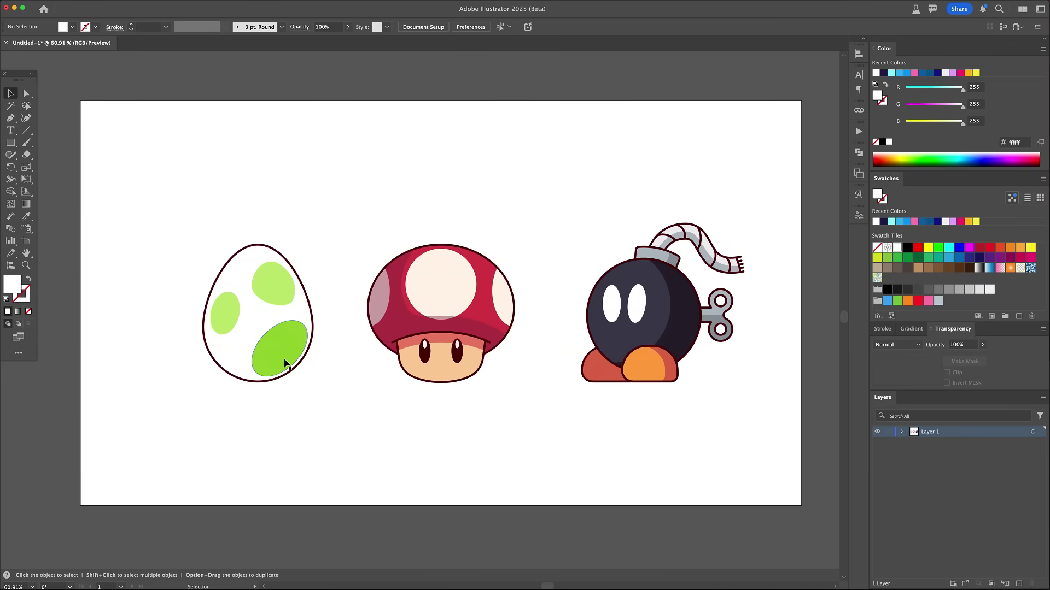
Step: Clear the selection and show the Properties panel from the Window menu
{"action": "left_click", "coordinate": [285, 364]}
{"action": "left_click", "coordinate": [328, 355]}
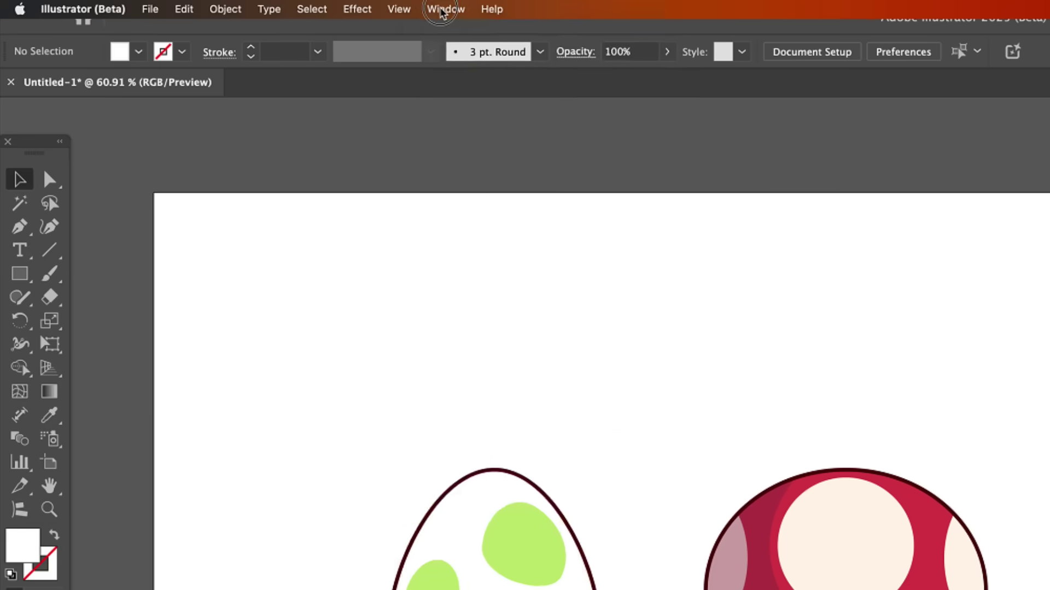
{"action": "left_click", "coordinate": [231, 5]}
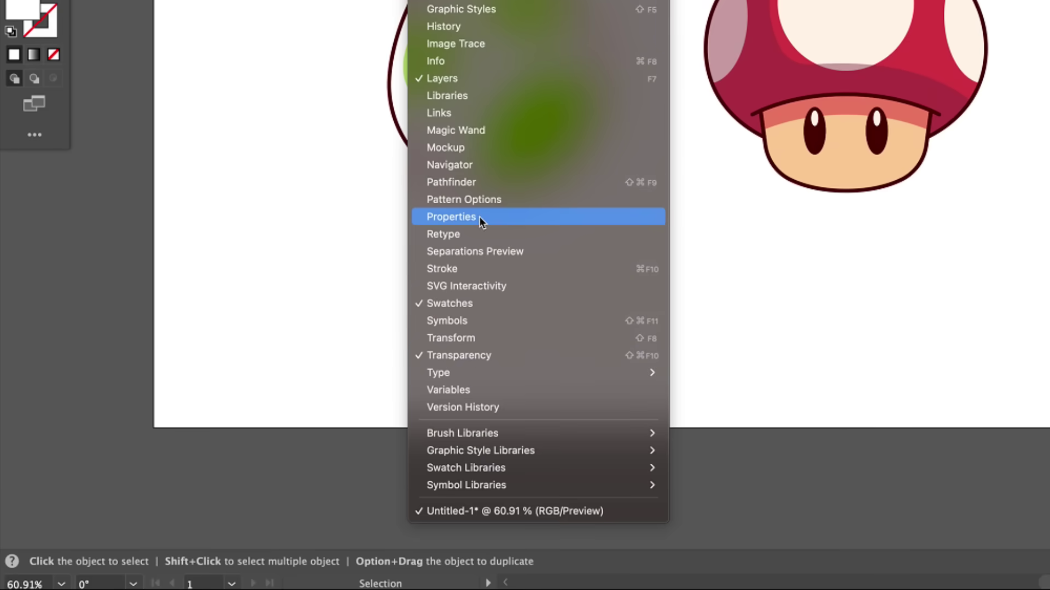
{"action": "left_click", "coordinate": [480, 216]}
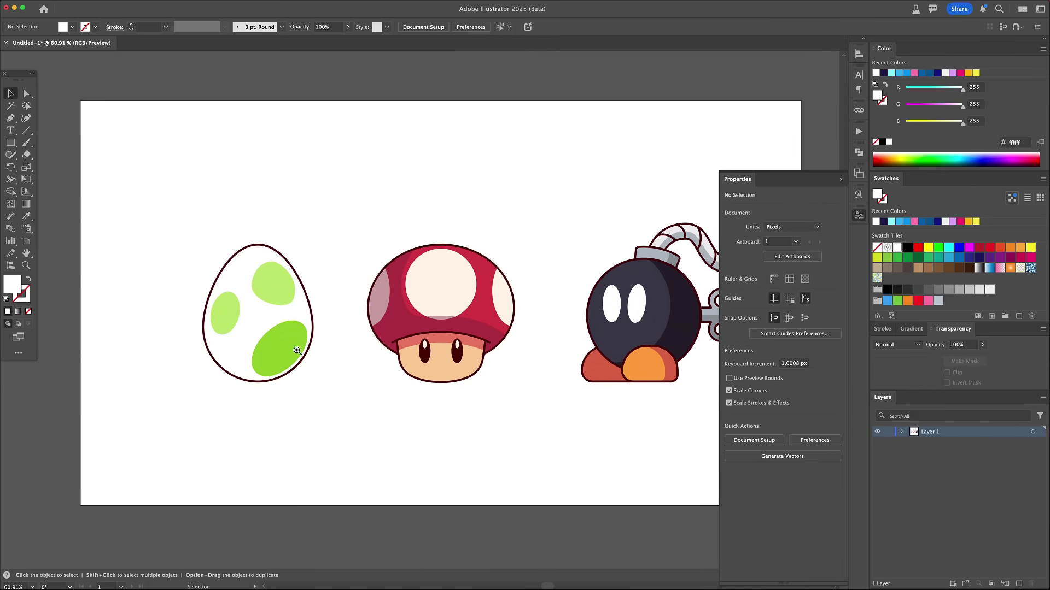
Step: Zoom in on the Yoshi egg and generate Turntable views for it
{"action": "left_click_drag", "start_coordinate": [297, 350], "coordinate": [568, 335]}
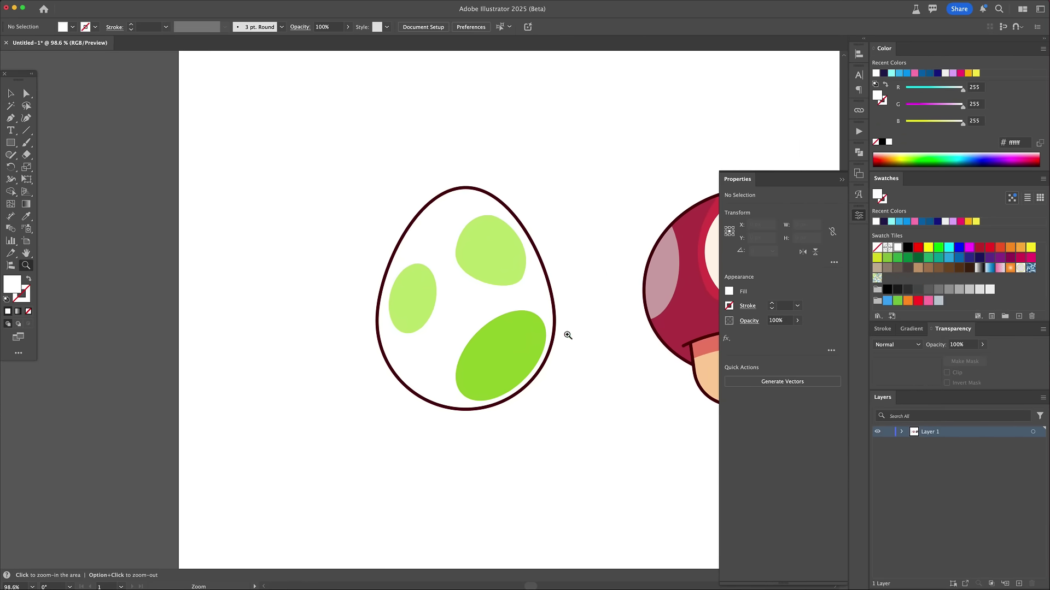
{"action": "left_click", "coordinate": [506, 261]}
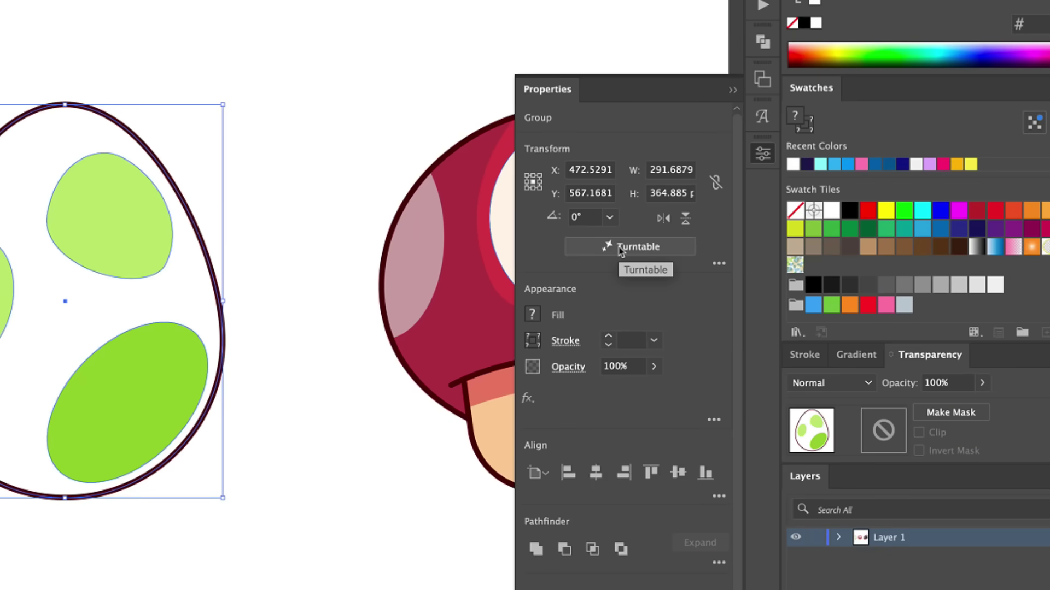
{"action": "left_click", "coordinate": [620, 248]}
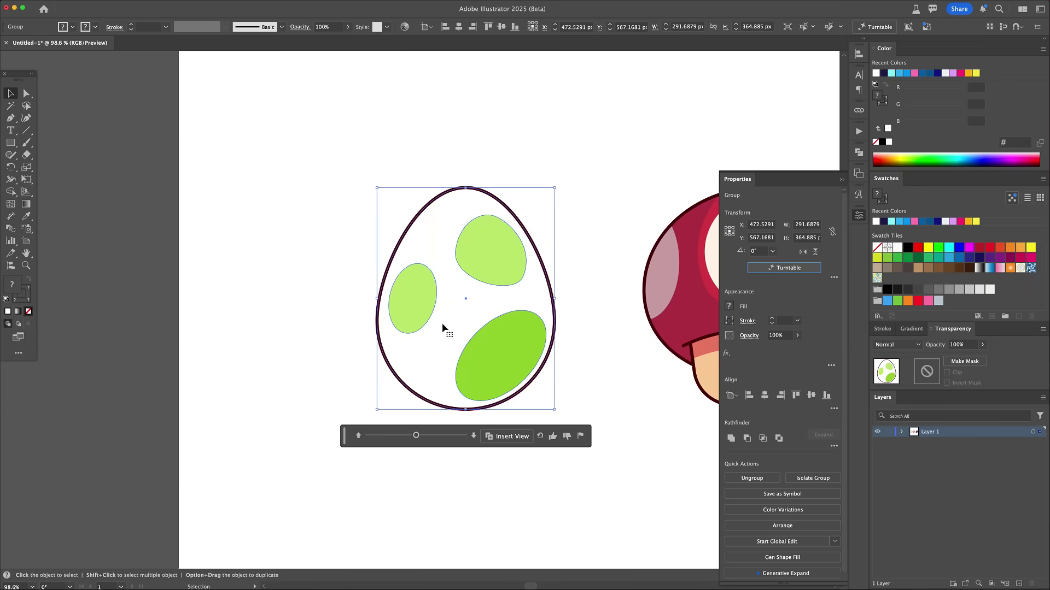
Step: Spin the egg and set its Turntable elevation to 0°,-45°
{"action": "left_click_drag", "start_coordinate": [423, 439], "coordinate": [393, 439]}
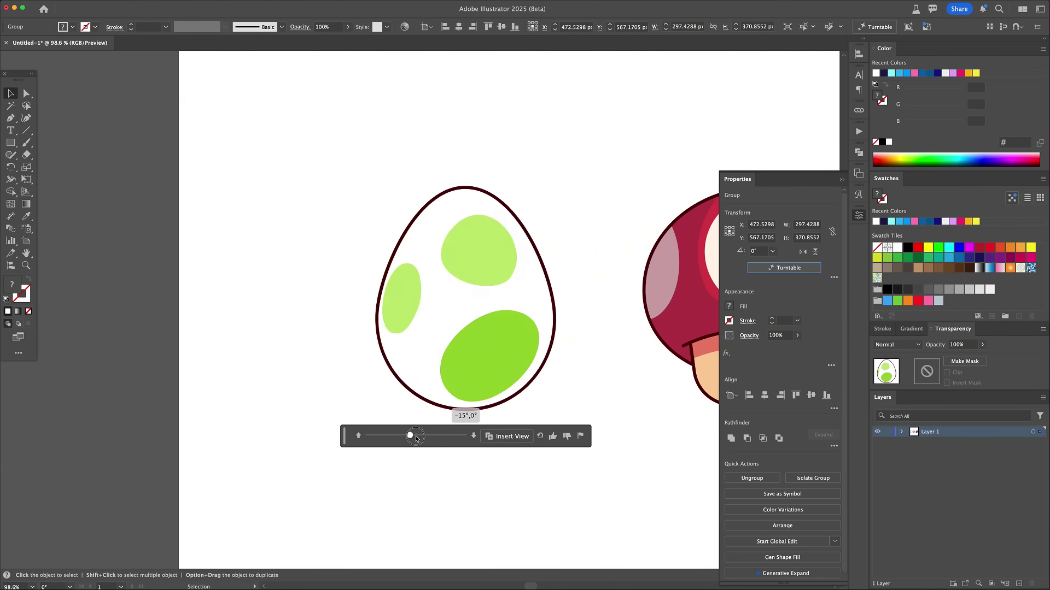
{"action": "left_click_drag", "start_coordinate": [416, 437], "coordinate": [417, 436]}
{"action": "left_click", "coordinate": [474, 436]}
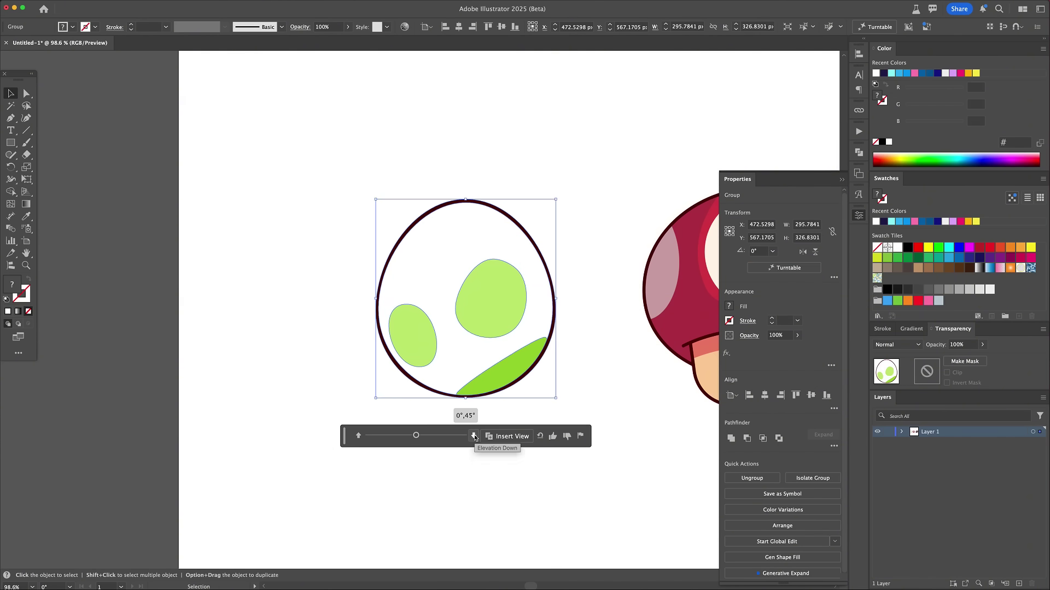
{"action": "left_click", "coordinate": [358, 436]}
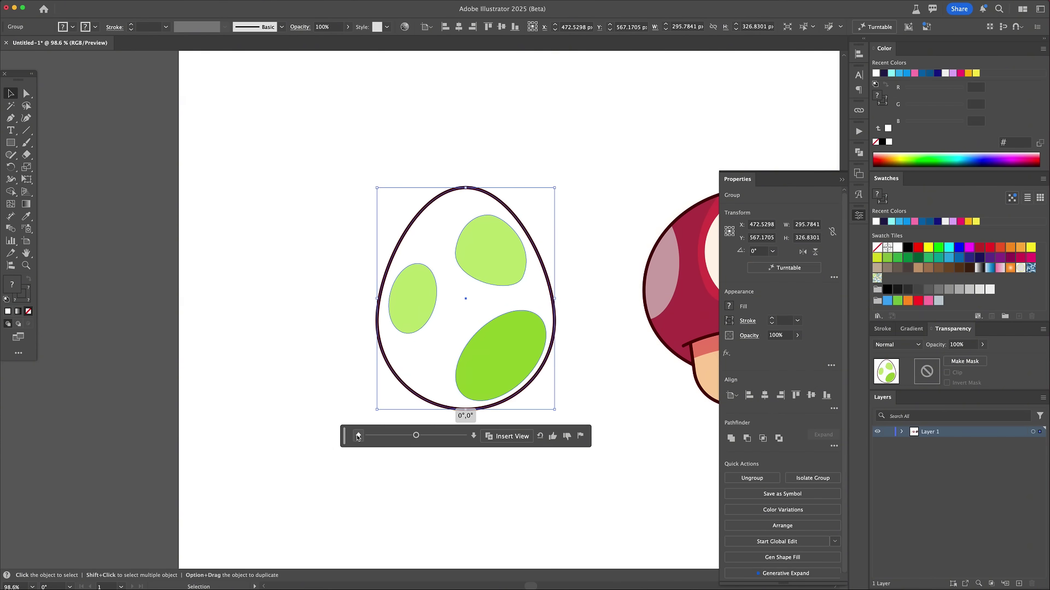
{"action": "left_click", "coordinate": [358, 437]}
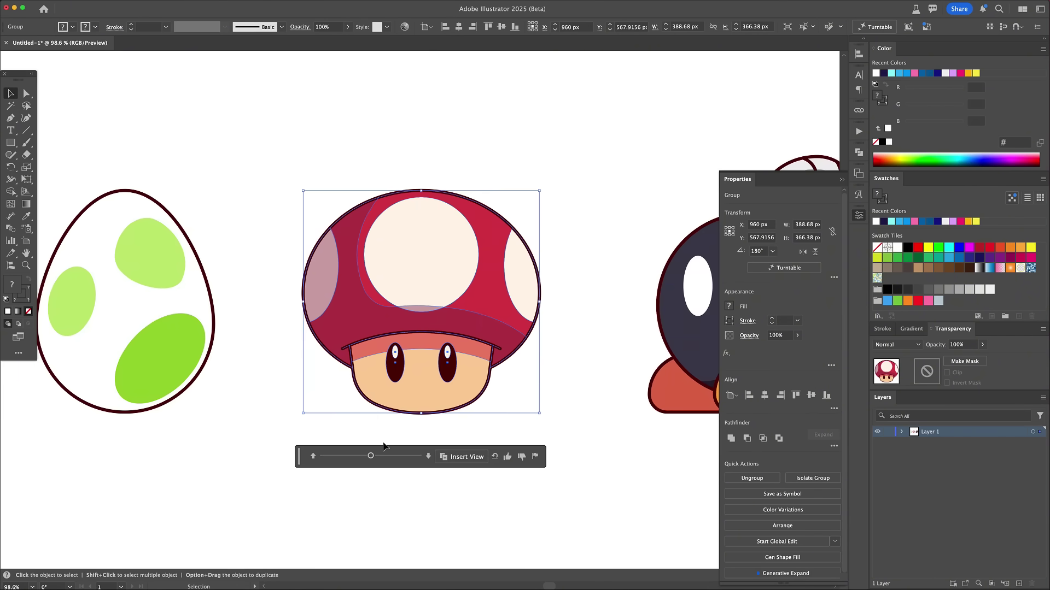
Step: Turn the mushroom to 105° with the Turntable slider, then step it back to -15°,0°
{"action": "mouse_move", "coordinate": [371, 455]}
{"action": "left_mouse_down"}
{"action": "mouse_move", "coordinate": [422, 457]}
{"action": "mouse_move", "coordinate": [346, 457]}
{"action": "mouse_move", "coordinate": [418, 456]}
{"action": "mouse_move", "coordinate": [371, 458]}
{"action": "left_mouse_up"}
{"action": "left_click", "coordinate": [357, 457]}
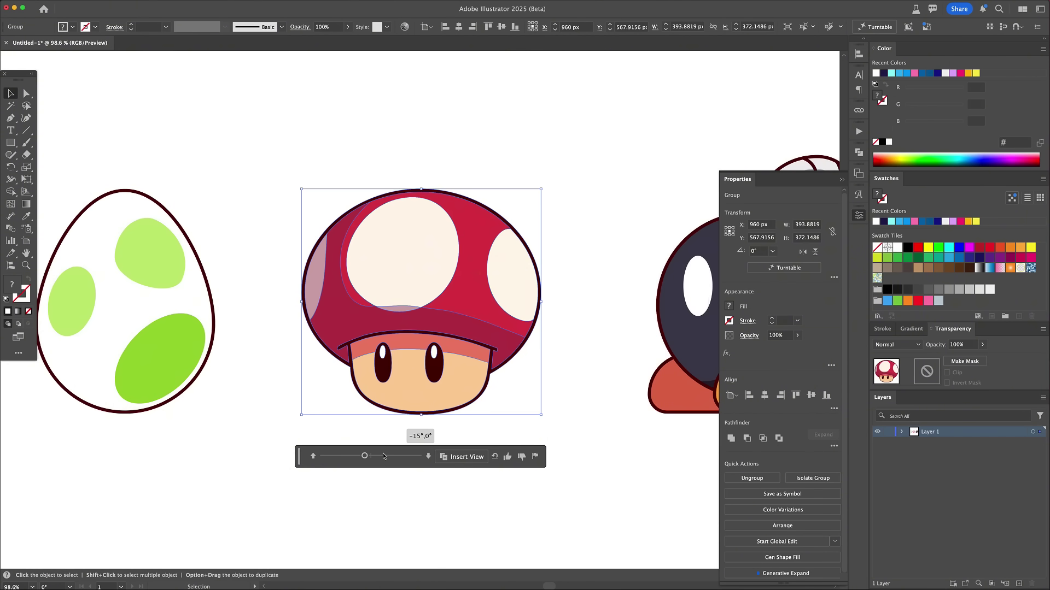
{"action": "left_click", "coordinate": [402, 517]}
Step: Generate Turntable views for the bomb and spin it to 75°
{"action": "scroll", "coordinate": [501, 323], "scroll_direction": "right", "scroll_amount": 5}
{"action": "left_click", "coordinate": [501, 323]}
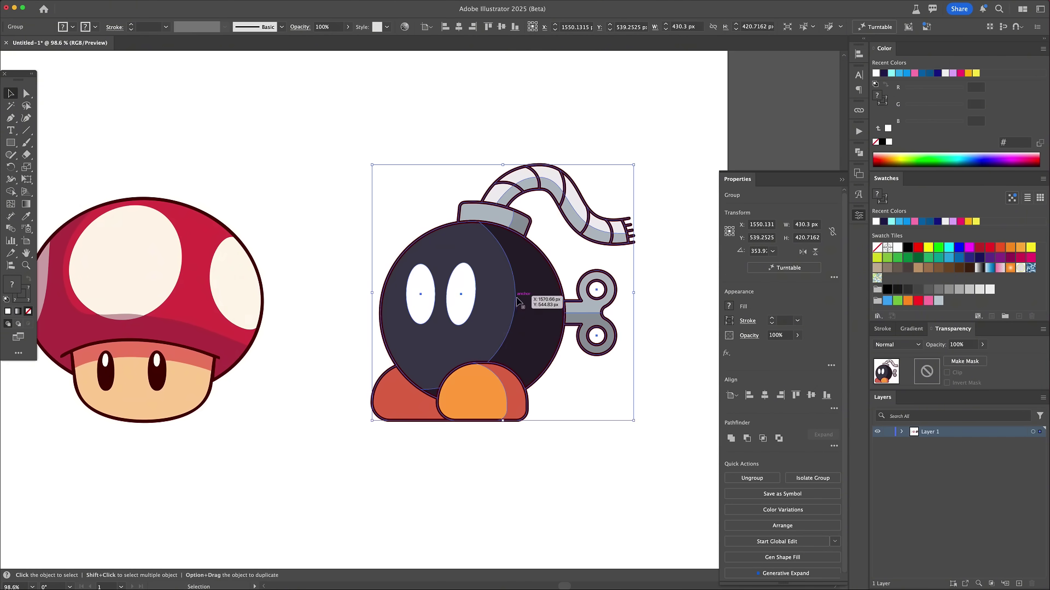
{"action": "left_click", "coordinate": [787, 268]}
{"action": "mouse_move", "coordinate": [456, 452]}
{"action": "left_mouse_down"}
{"action": "mouse_move", "coordinate": [489, 447]}
{"action": "mouse_move", "coordinate": [409, 447]}
{"action": "mouse_move", "coordinate": [454, 447]}
{"action": "left_mouse_up"}
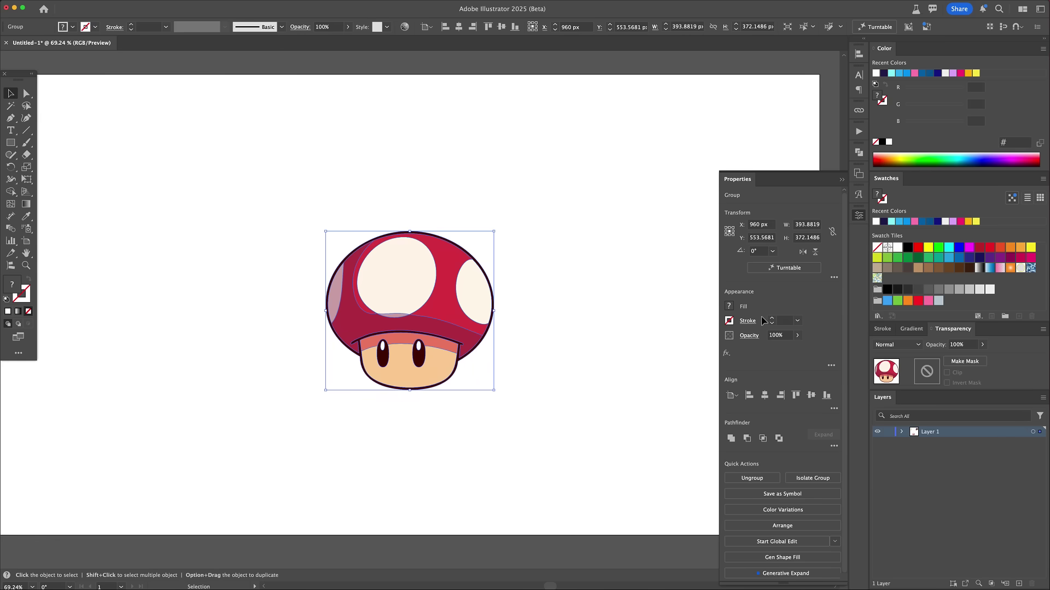
Step: Insert Turntable copies of the mushroom at 0° and 30° beside the original
{"action": "left_click", "coordinate": [795, 269]}
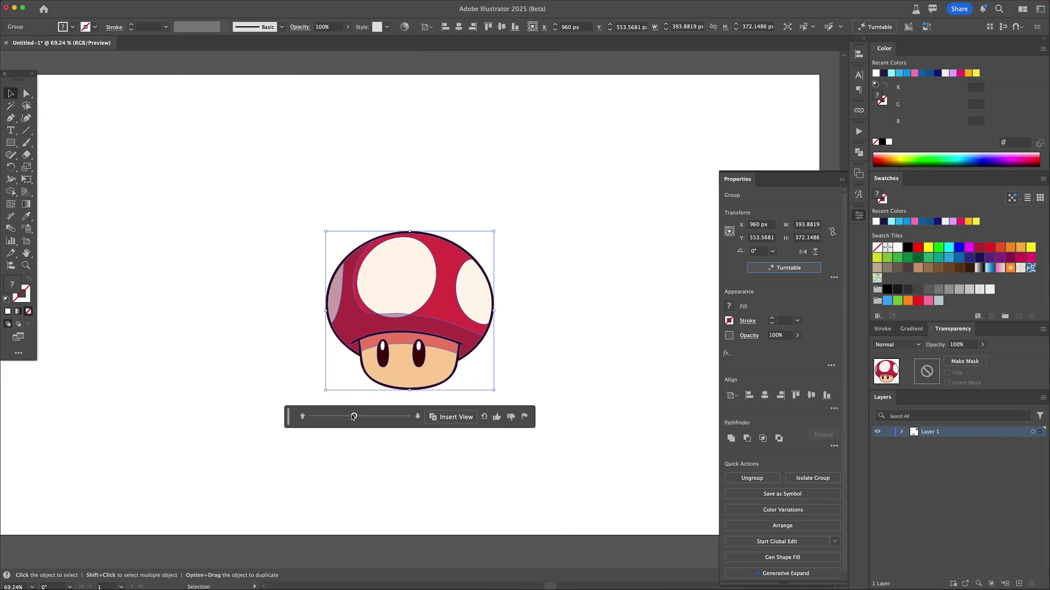
{"action": "left_click_drag", "start_coordinate": [354, 416], "coordinate": [366, 416]}
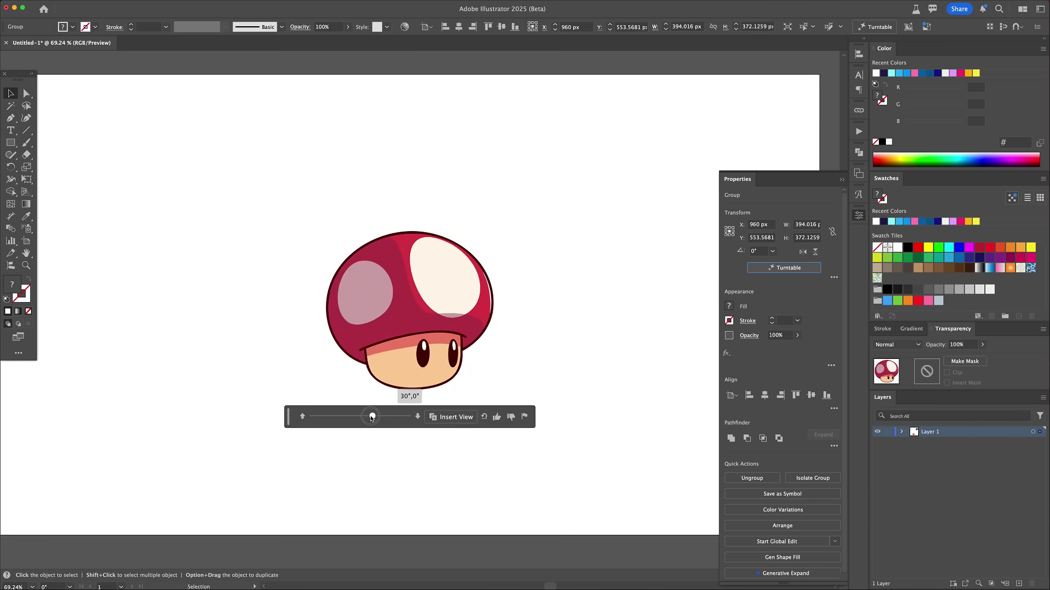
{"action": "left_click", "coordinate": [444, 417]}
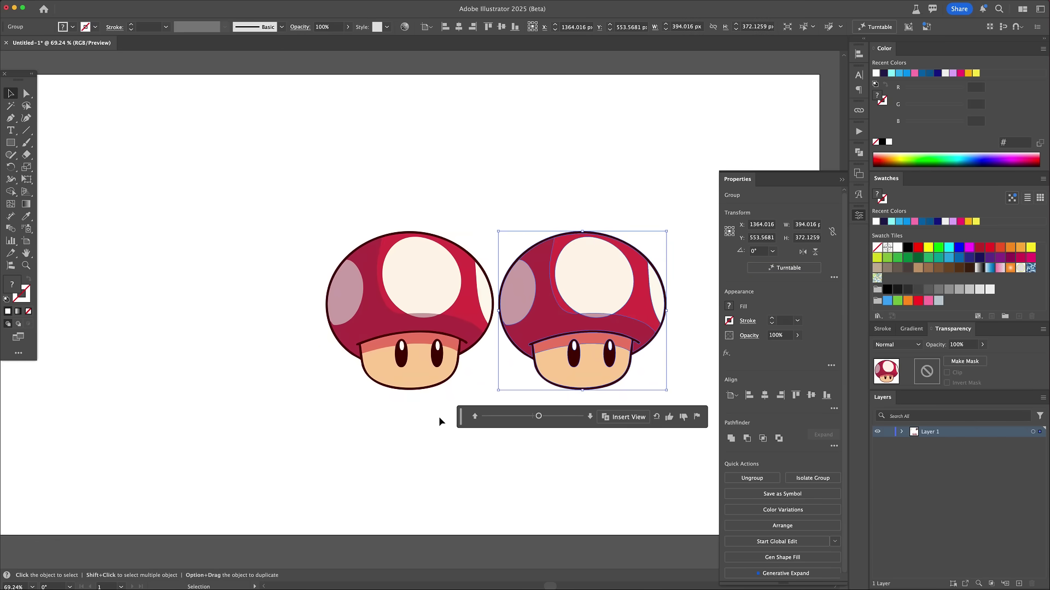
{"action": "left_click_drag", "start_coordinate": [538, 417], "coordinate": [545, 418]}
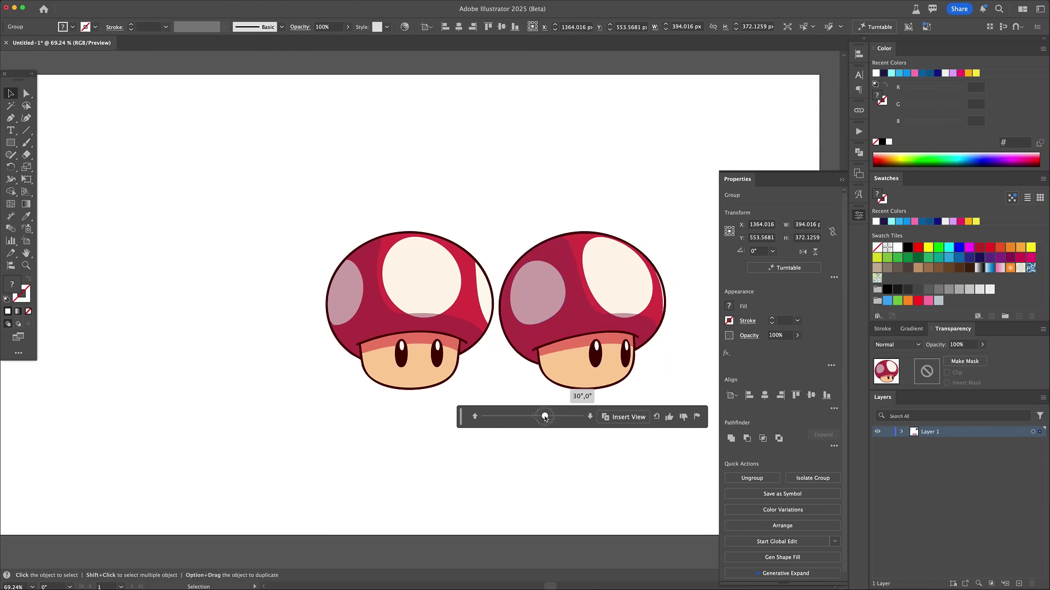
{"action": "left_click", "coordinate": [623, 417]}
Step: Turn the first mushroom to -30° and shift the third view along the row
{"action": "left_click", "coordinate": [432, 362]}
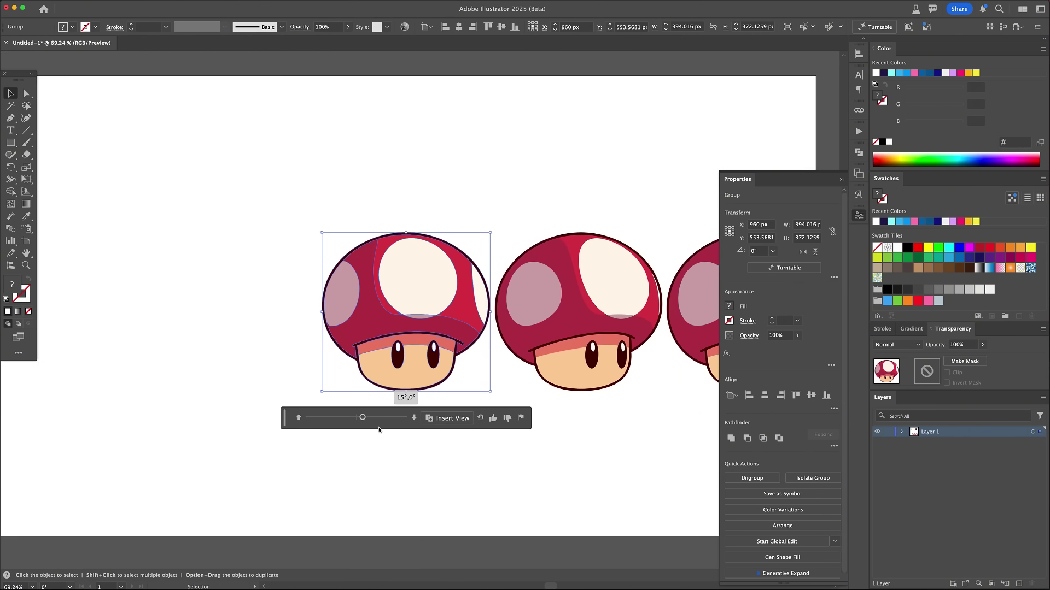
{"action": "left_click_drag", "start_coordinate": [362, 417], "coordinate": [350, 417]}
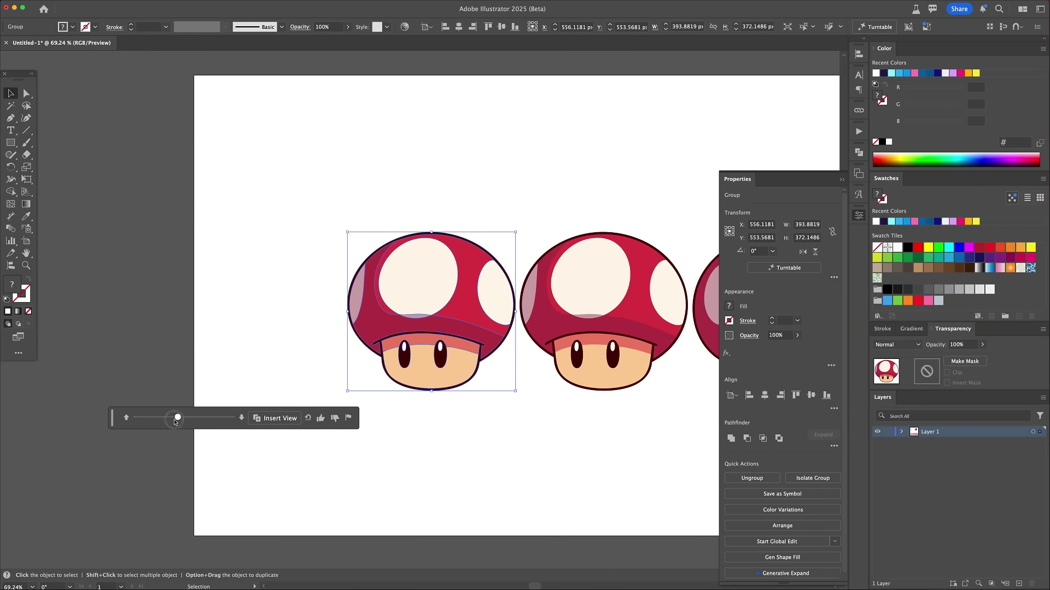
{"action": "left_click_drag", "start_coordinate": [176, 422], "coordinate": [171, 419]}
{"action": "left_click", "coordinate": [601, 382]}
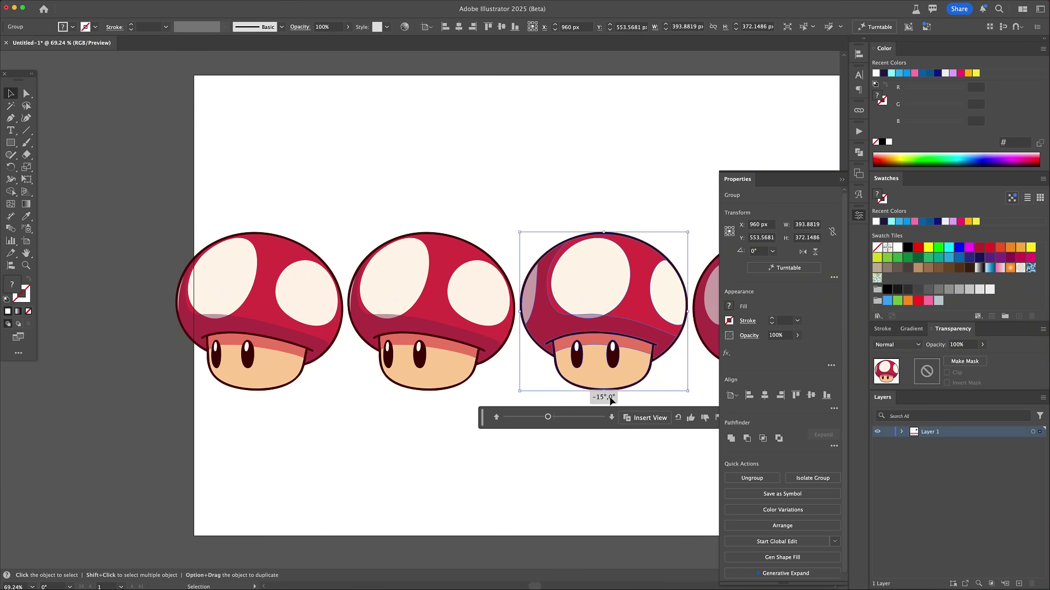
{"action": "left_click_drag", "start_coordinate": [602, 399], "coordinate": [407, 398]}
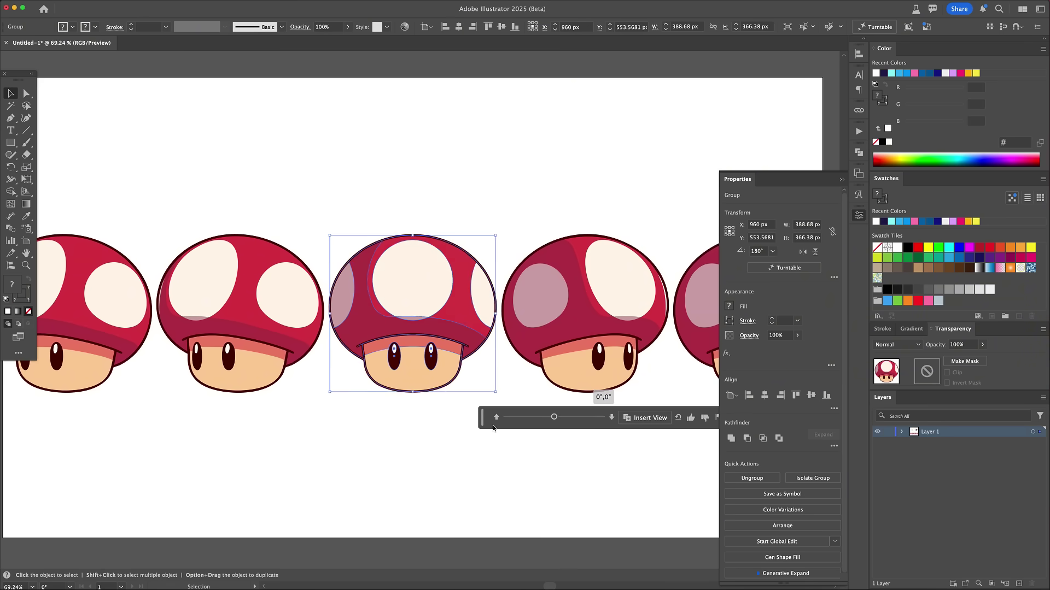
Step: Zoom out to see the whole row of mushrooms
{"action": "left_click", "coordinate": [401, 422]}
{"action": "key", "text": "z"}
{"action": "left_click", "coordinate": [400, 422], "text": "alt"}
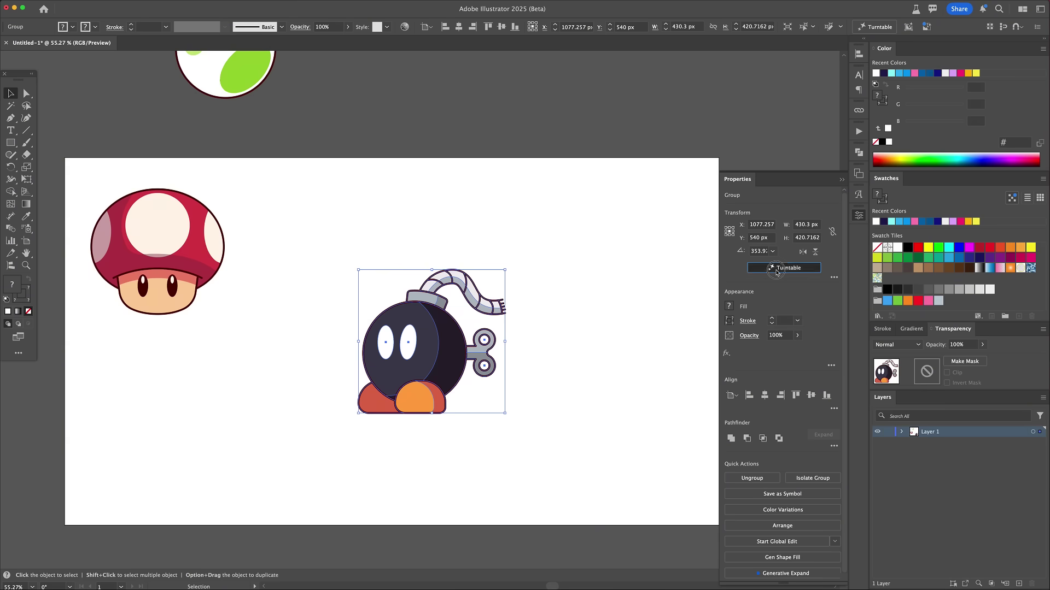
Step: Insert a 15° turned copy of the bomb, then spin the large mushroom sideways
{"action": "left_click", "coordinate": [776, 269]}
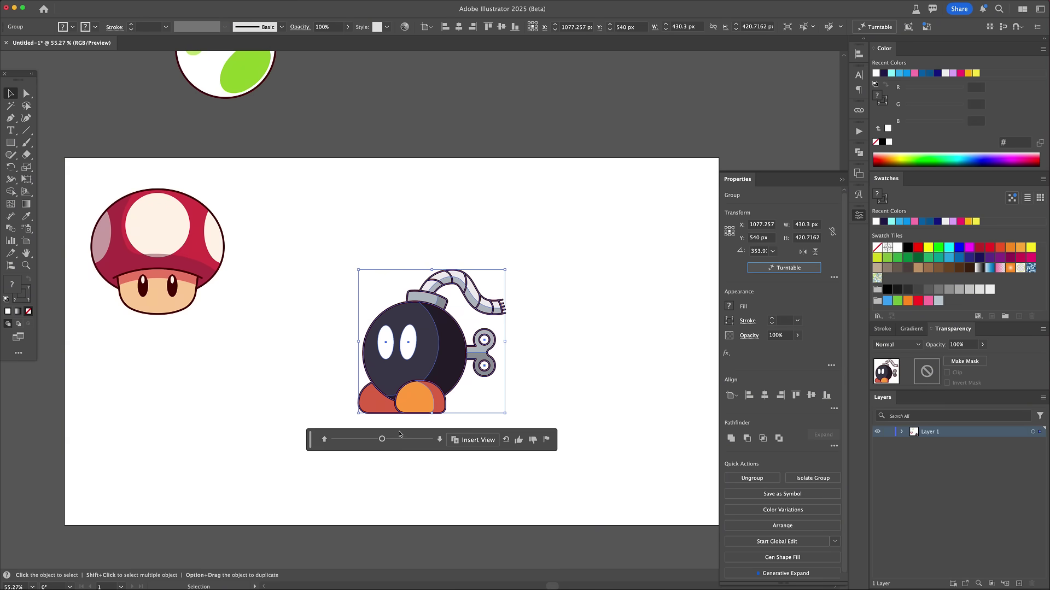
{"action": "left_click_drag", "start_coordinate": [383, 441], "coordinate": [390, 441]}
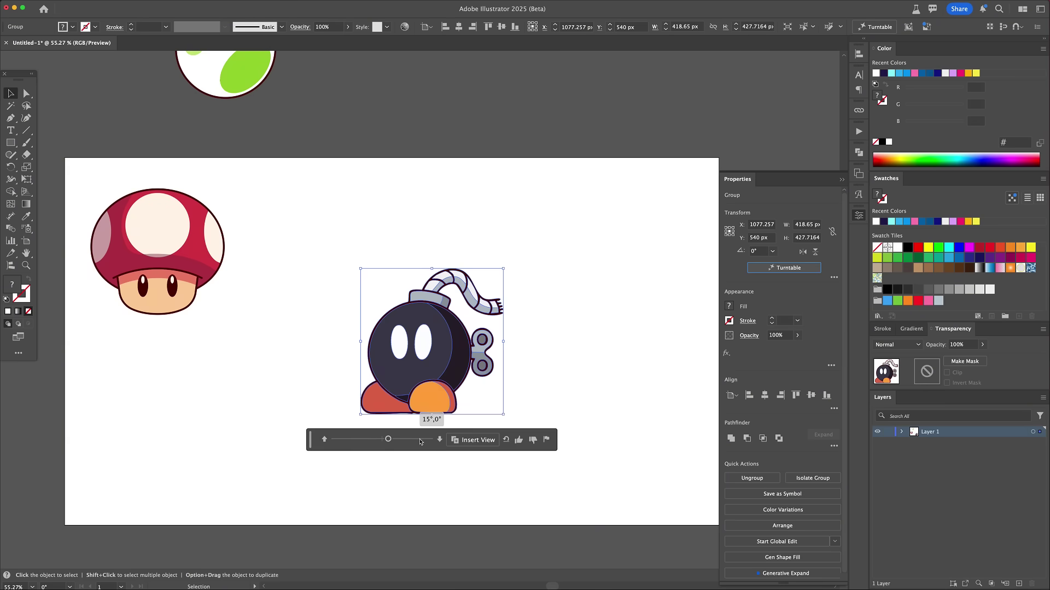
{"action": "left_click", "coordinate": [459, 440]}
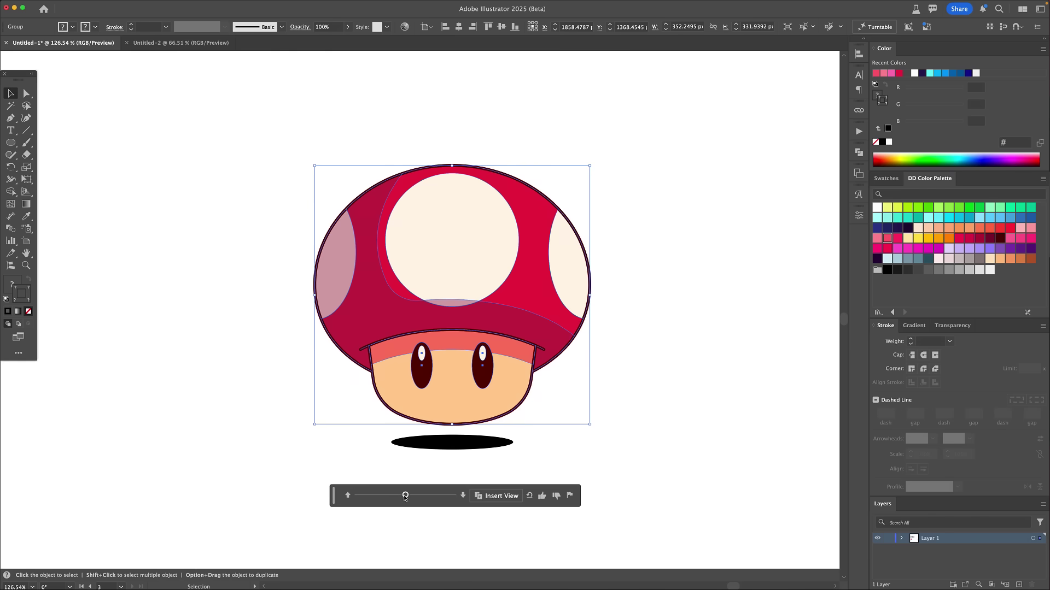
{"action": "mouse_move", "coordinate": [405, 496]}
{"action": "left_mouse_down"}
{"action": "mouse_move", "coordinate": [354, 499]}
{"action": "mouse_move", "coordinate": [452, 498]}
{"action": "mouse_move", "coordinate": [404, 498]}
{"action": "left_mouse_up"}
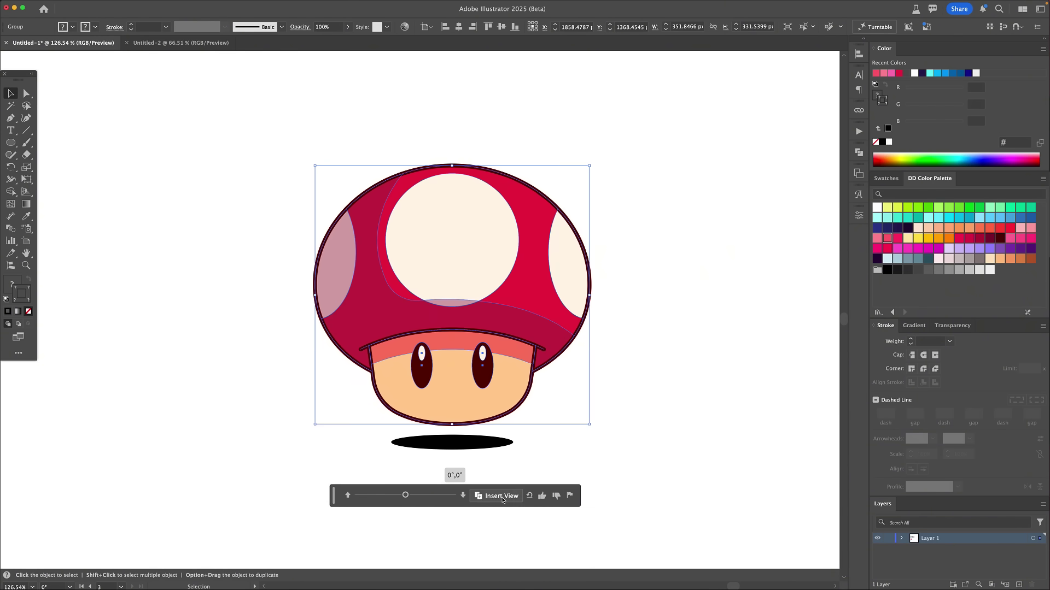